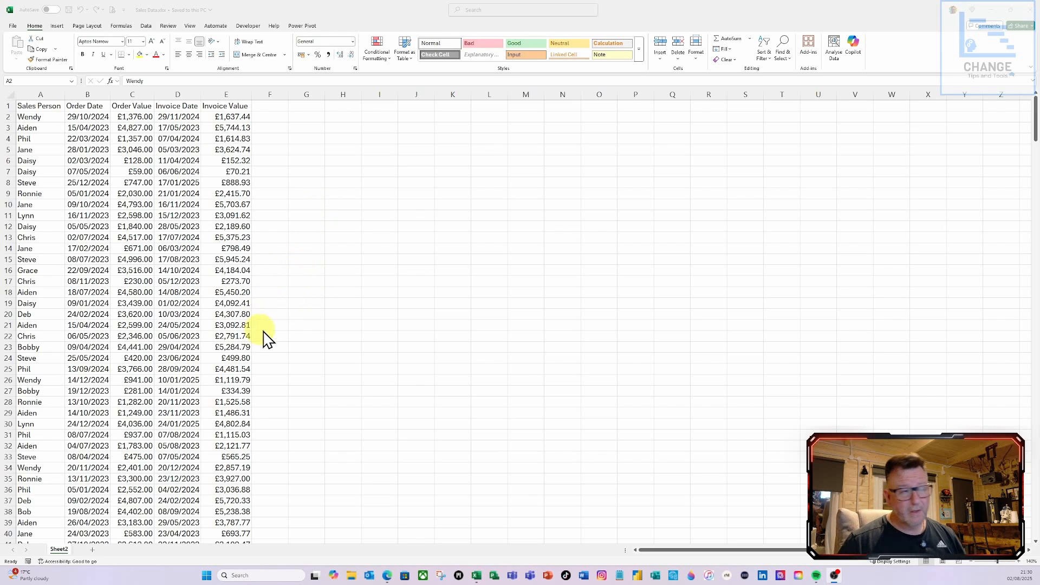
Convert the sales data range into a table with headers
click(166, 214)
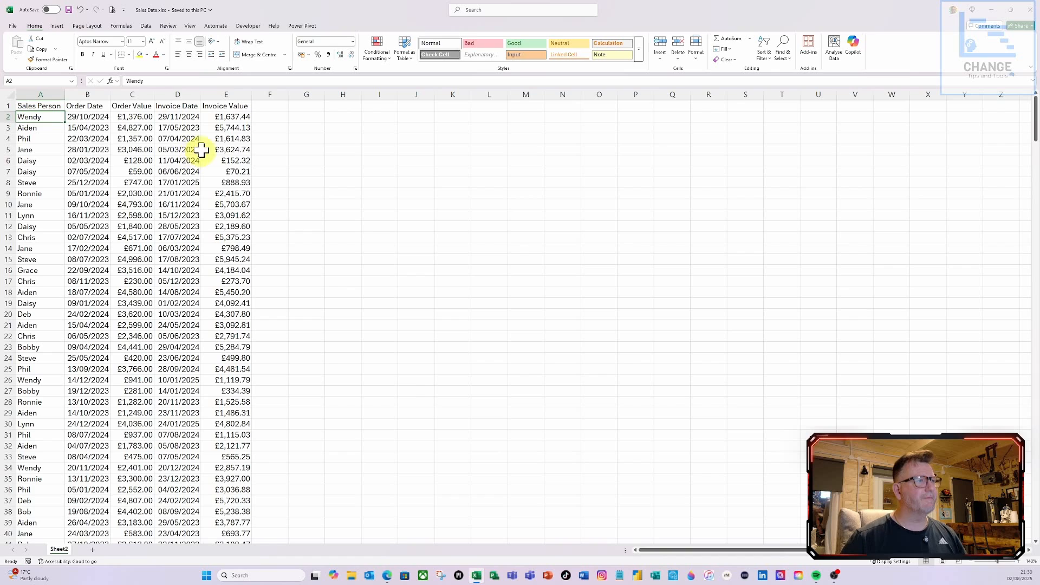
click(108, 263)
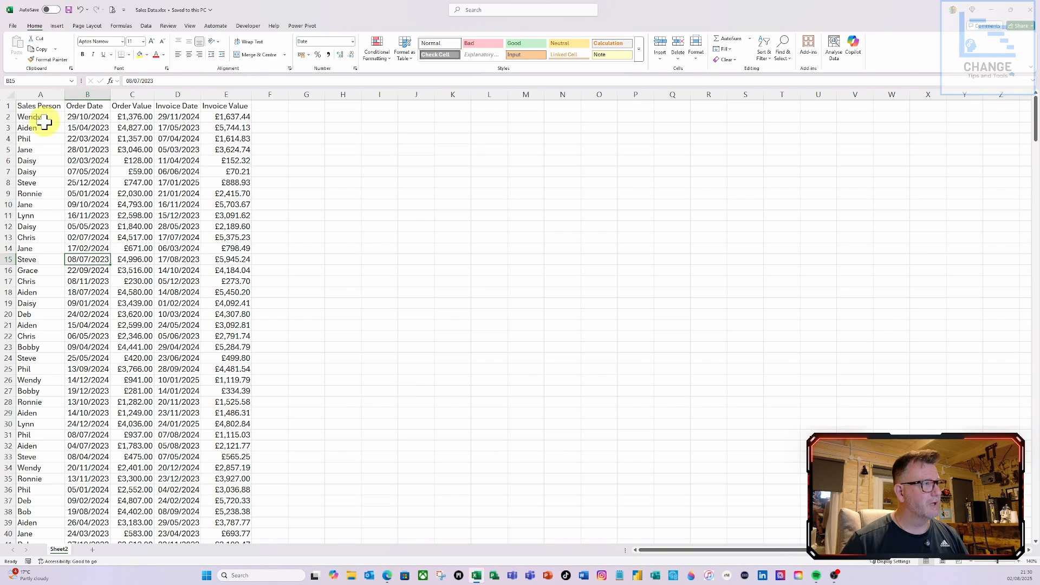
click(35, 140)
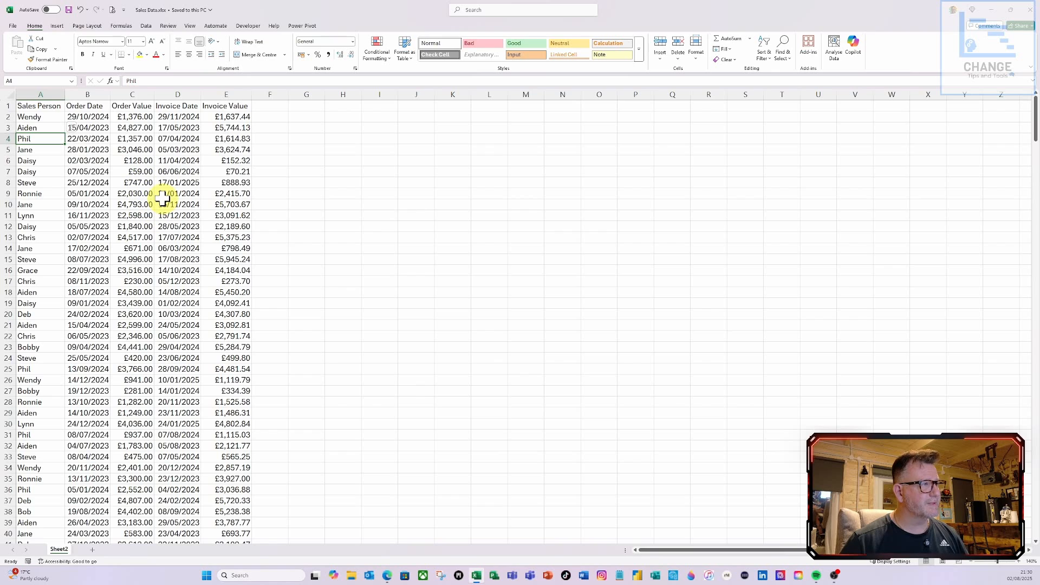
key(ctrl+t)
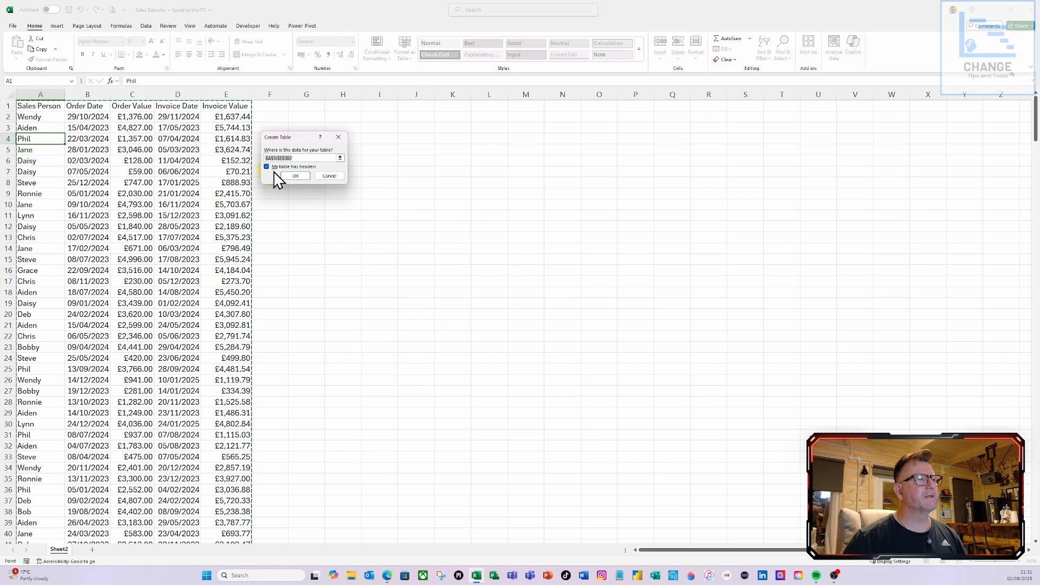
click(295, 177)
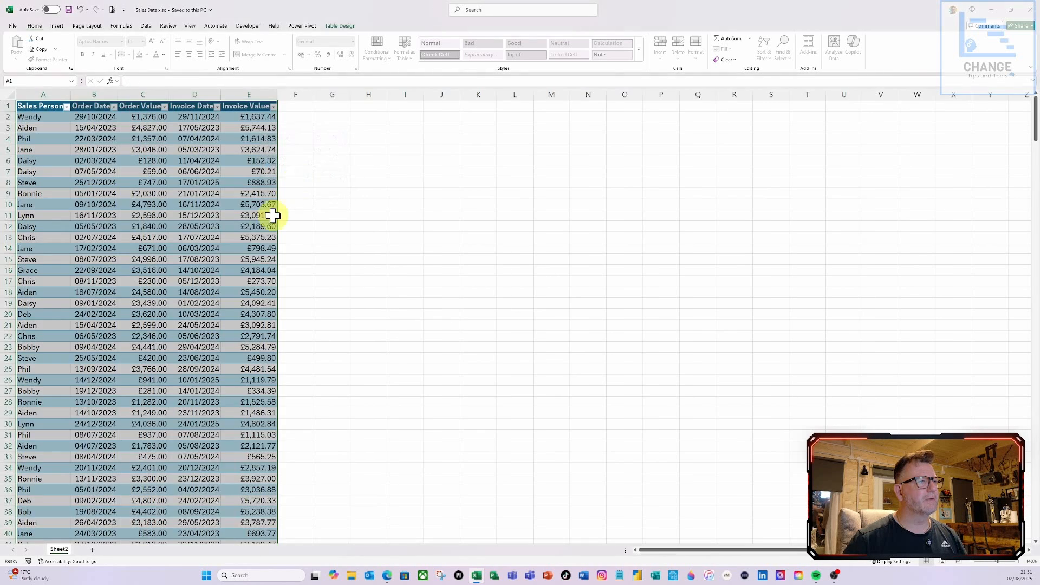
AutoFit the widths of the Order Date, Order Value, Invoice Date and Invoice Value columns
click(54, 181)
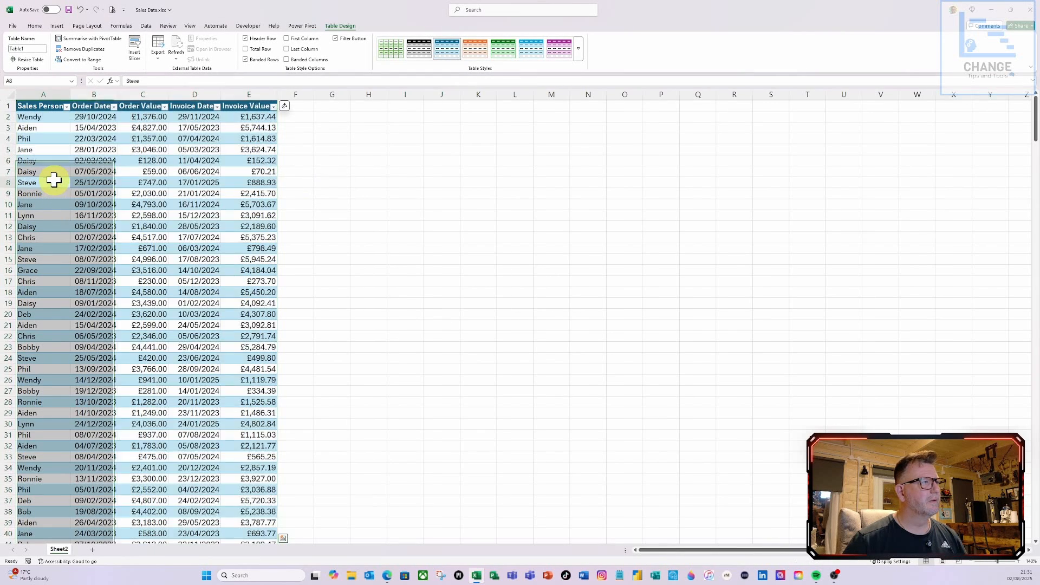
double_click(116, 94)
double_click(172, 94)
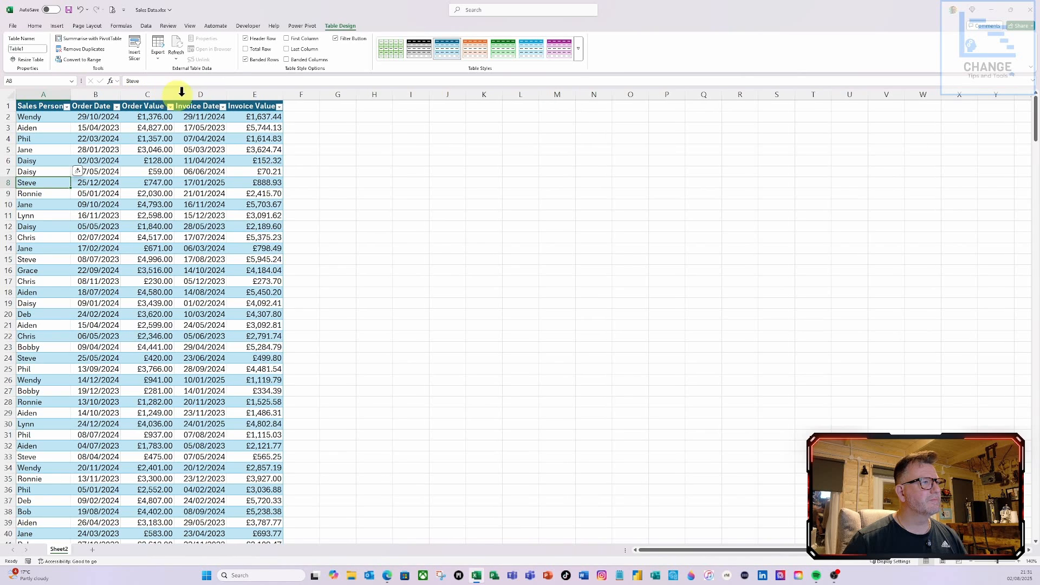
double_click(227, 94)
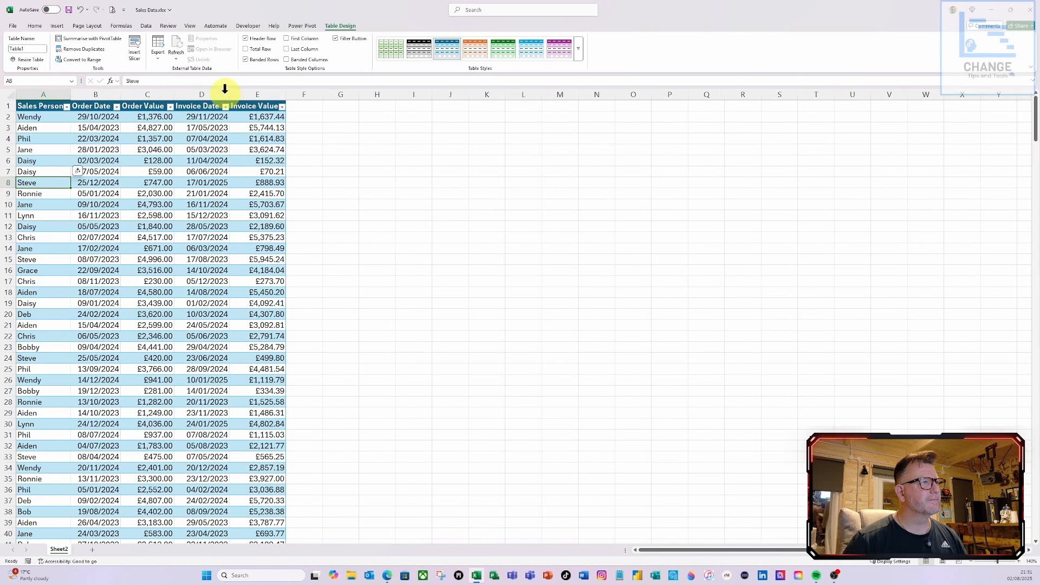
double_click(286, 94)
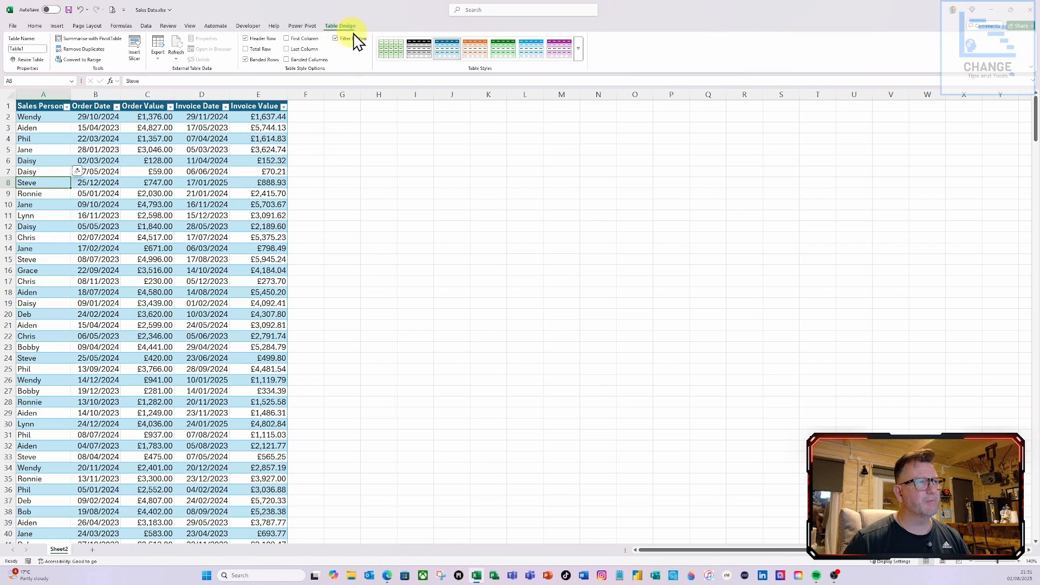
Rename the table as tblSalesData and close the workbook
click(31, 49)
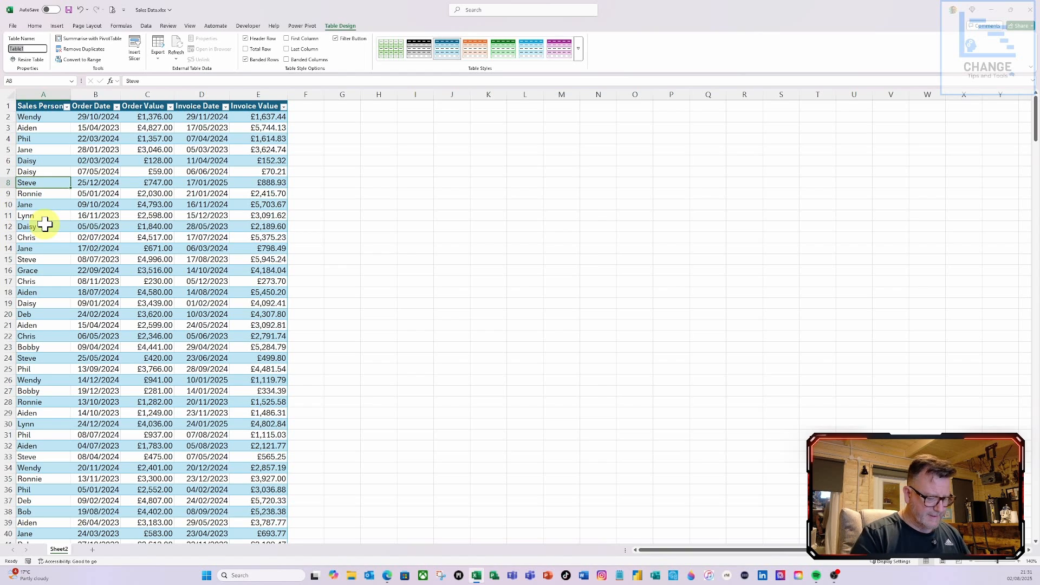
text(tblSalesData)
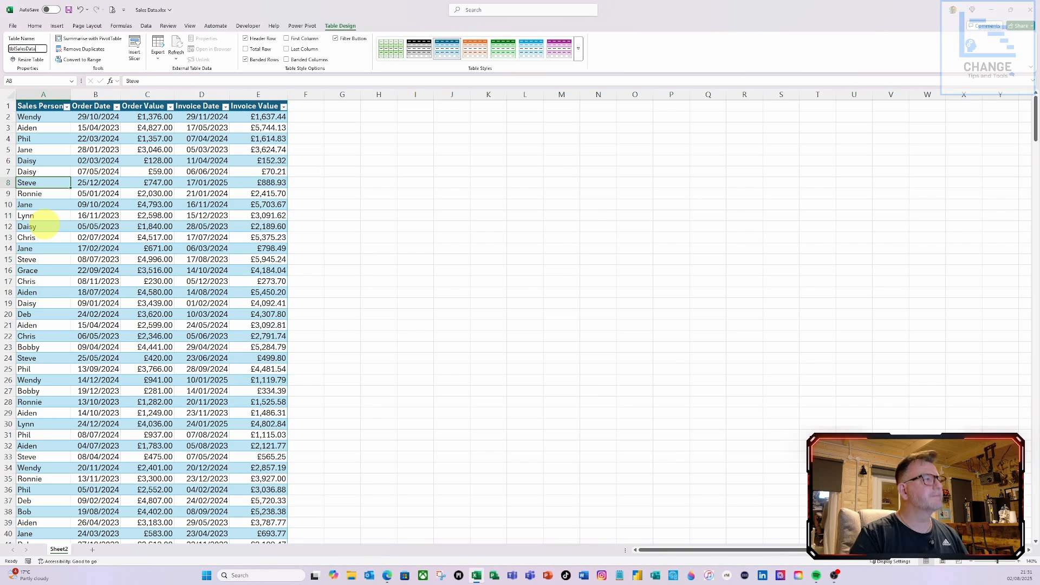
key(Return)
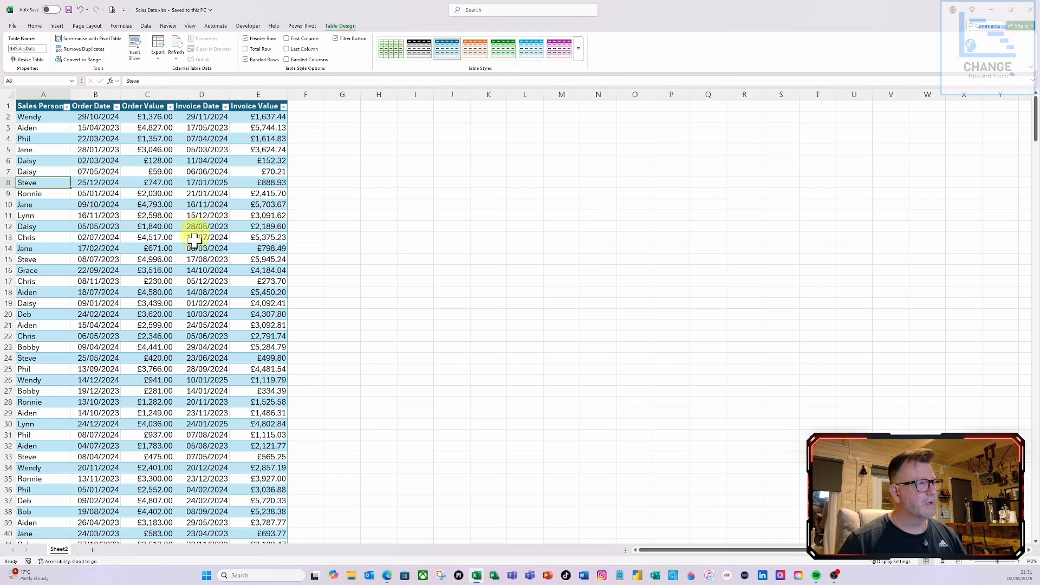
click(1034, 16)
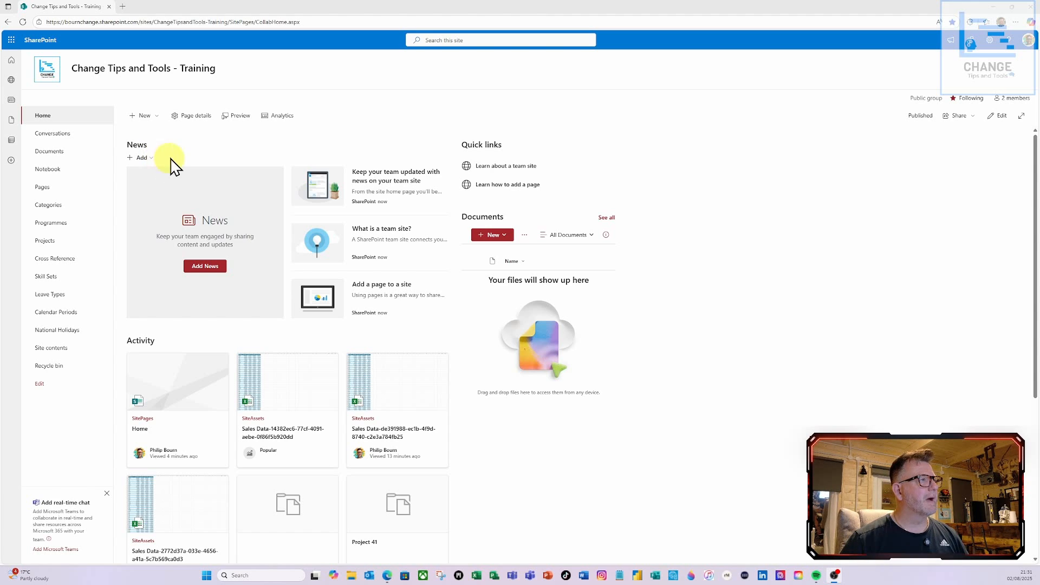
On the SharePoint training site, start a new list imported from Excel by uploading Sales Data.xlsx from this device
click(157, 116)
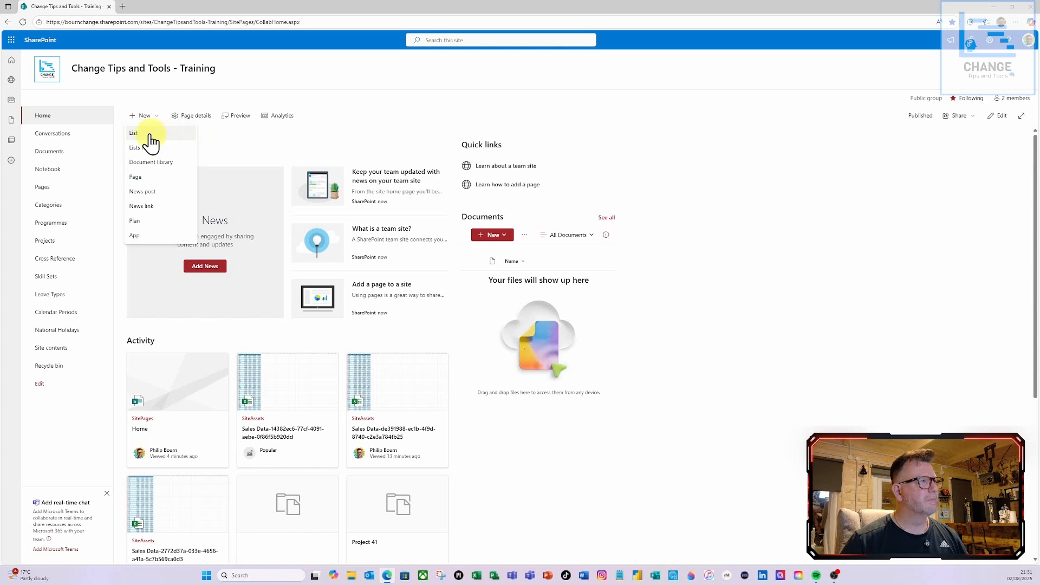
click(142, 134)
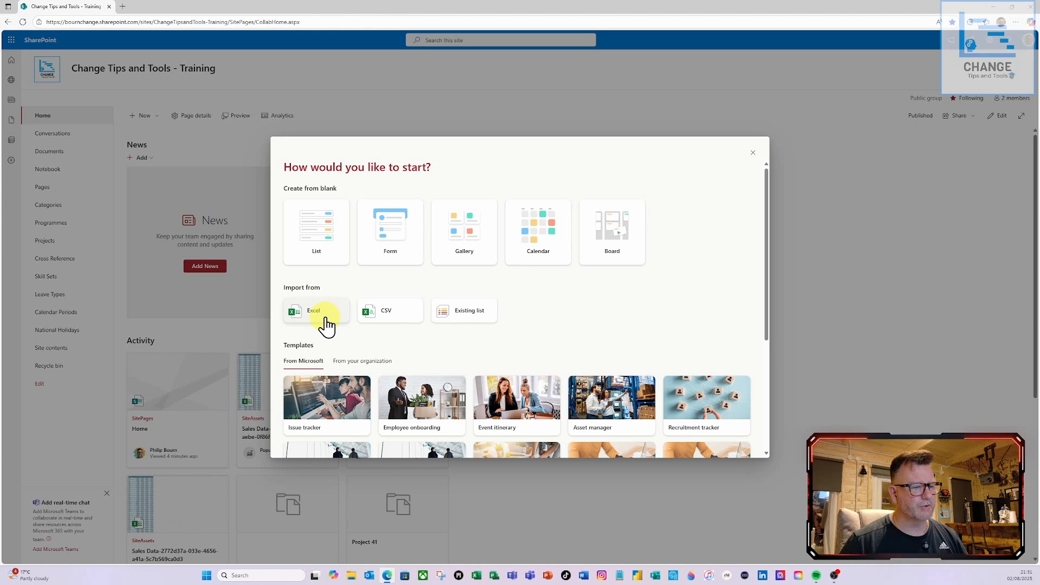
click(328, 324)
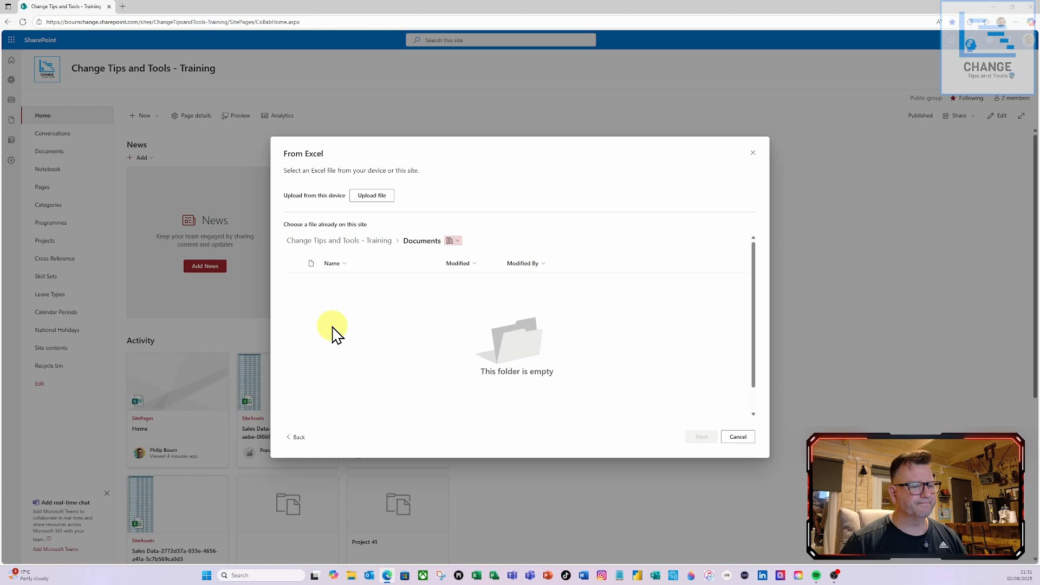
click(381, 198)
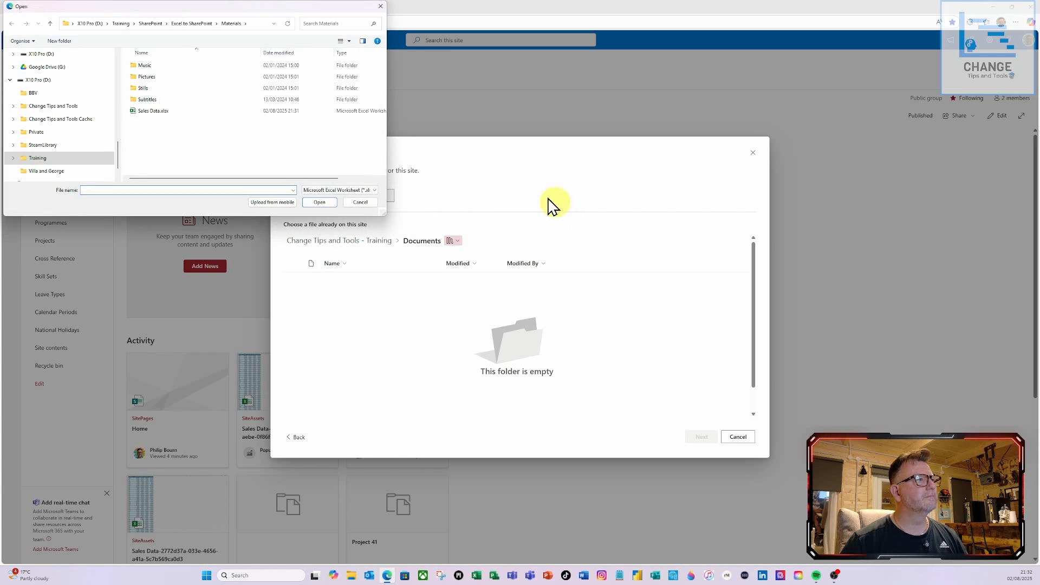
click(156, 114)
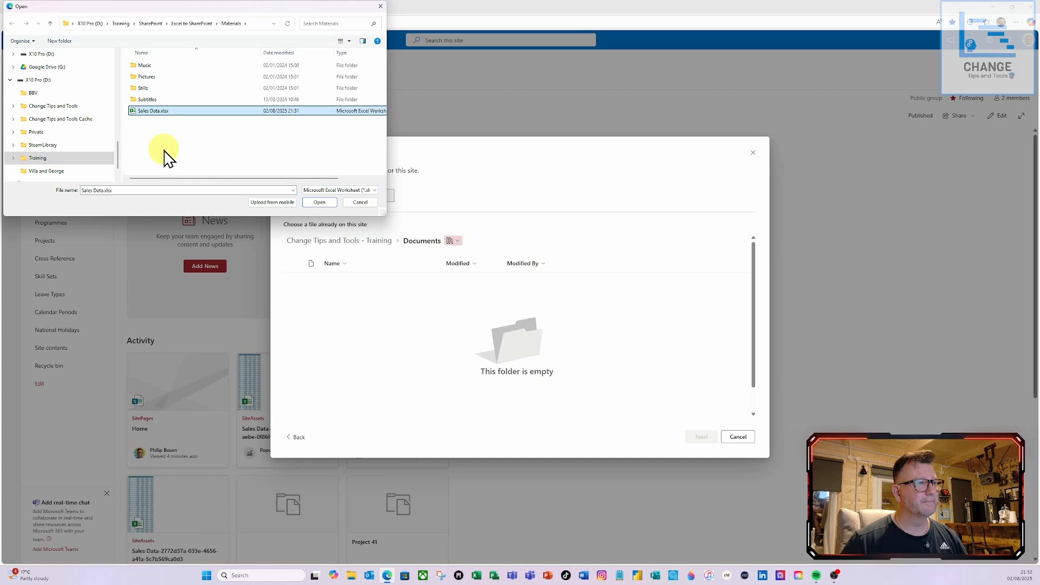
click(329, 203)
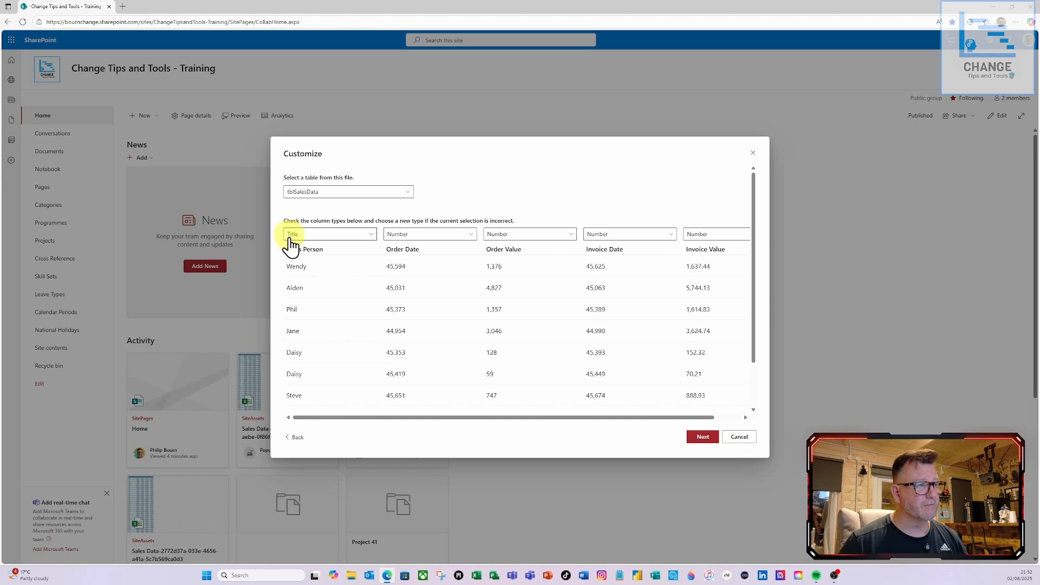
Set the import column types to Date and time for Order Date and Invoice Date, and Currency for Order Value and Invoice Value
click(472, 234)
click(409, 287)
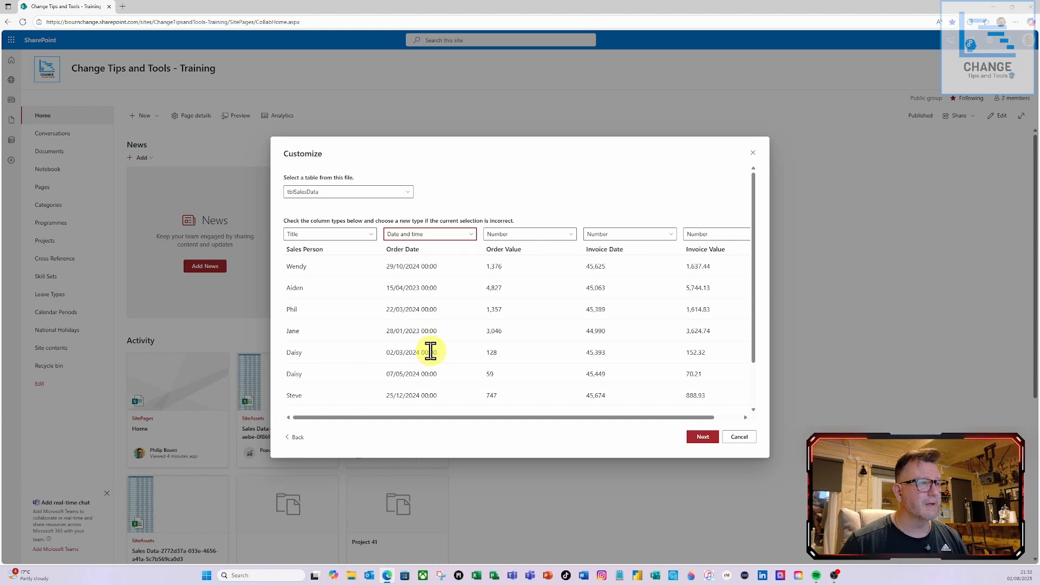
click(570, 236)
click(498, 263)
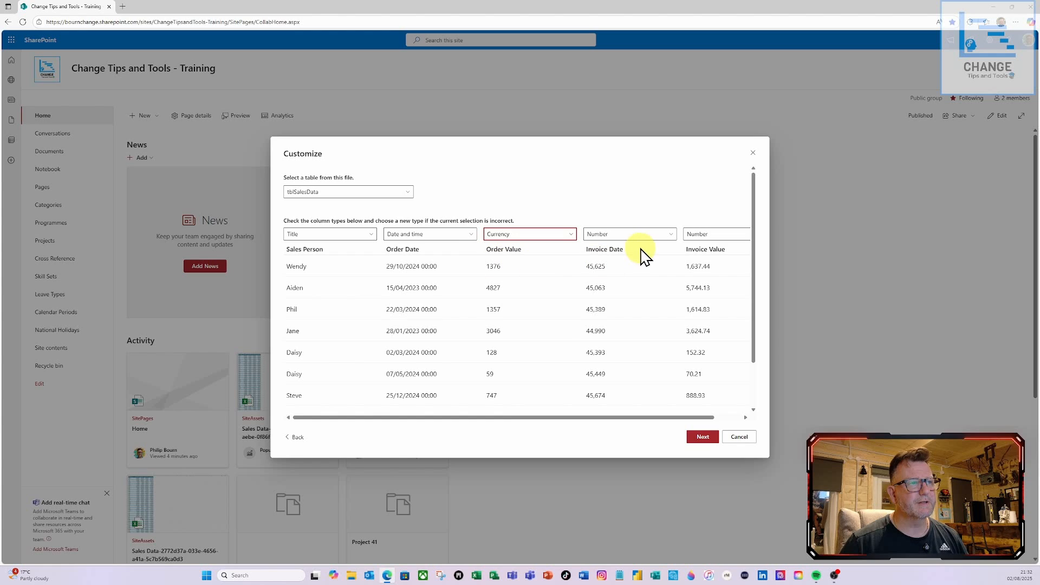
click(669, 237)
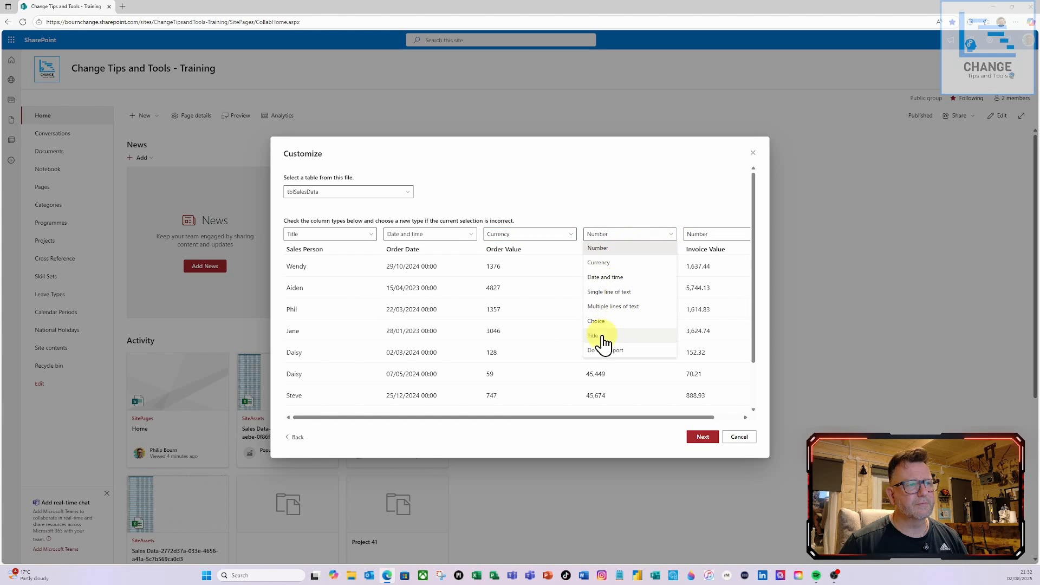
click(611, 277)
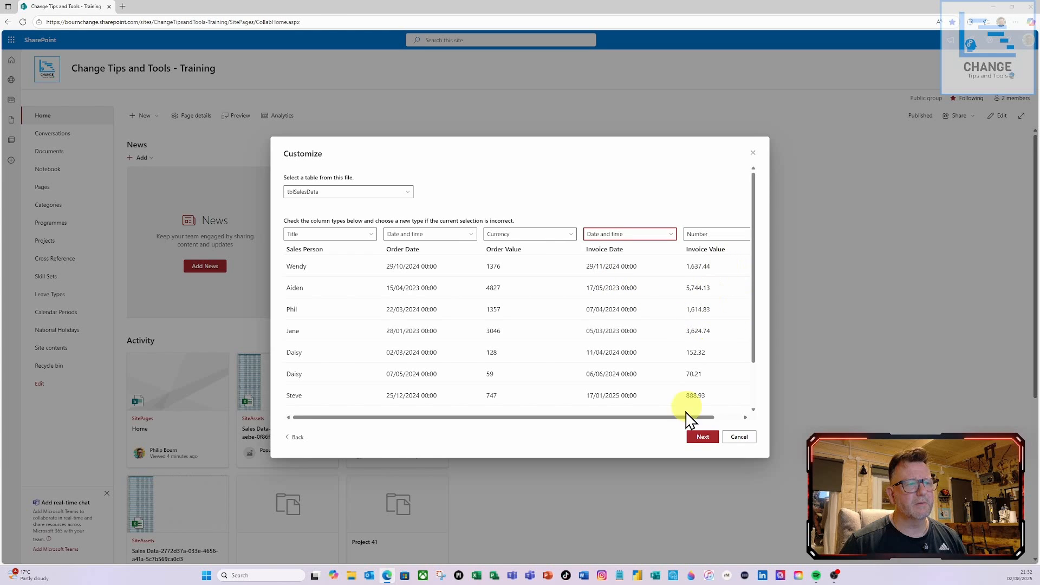
drag(674, 418, 713, 419)
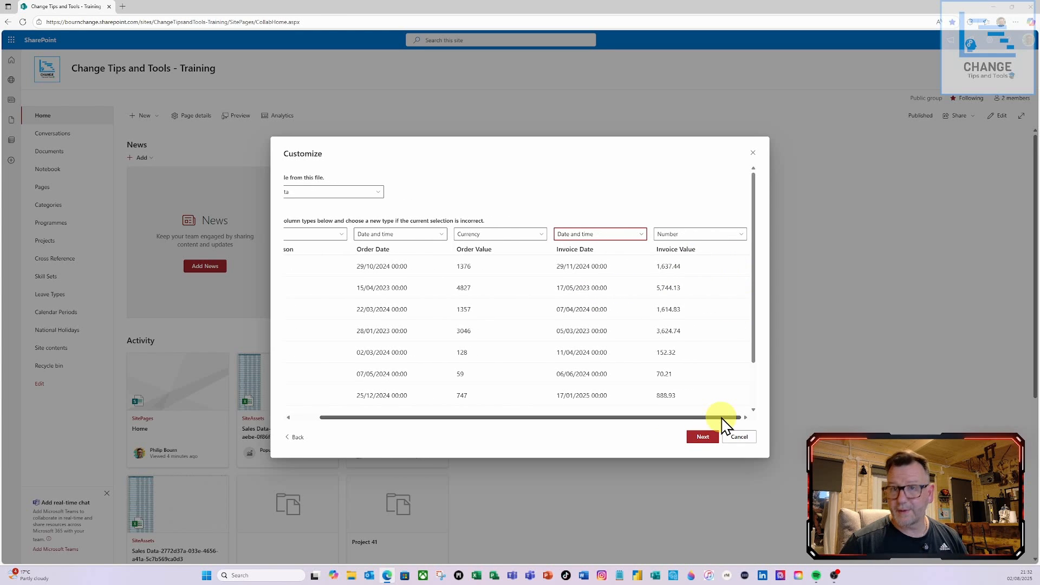
click(739, 236)
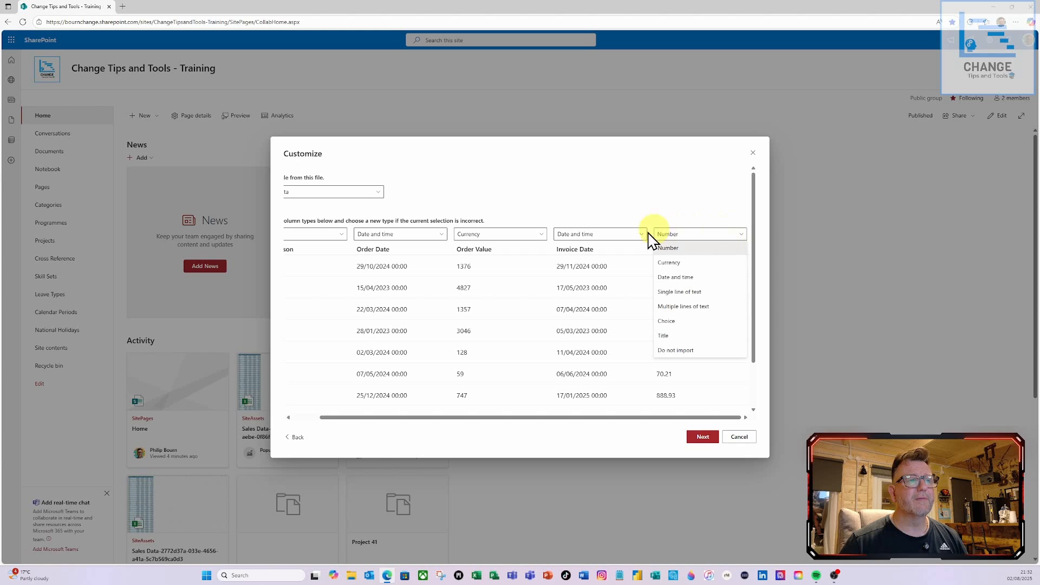
click(674, 264)
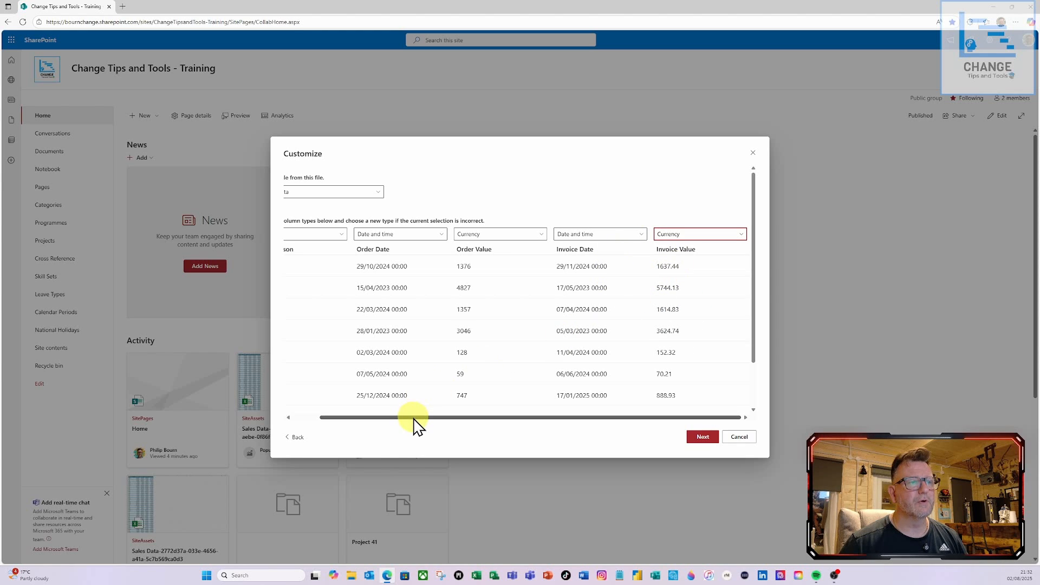
drag(413, 418, 346, 427)
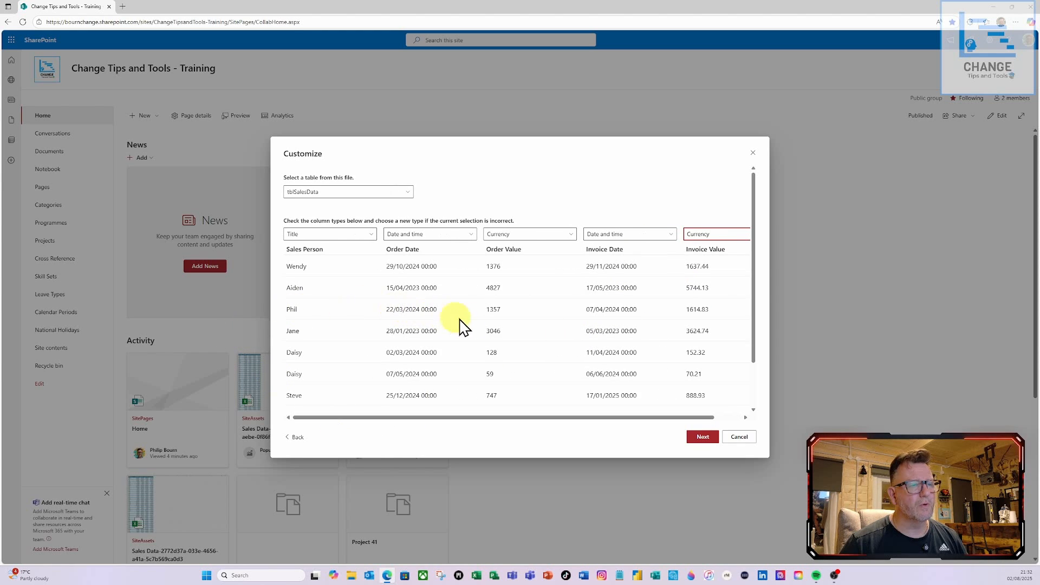
Accept the column types and create the list as Sales Data, shown in the site navigation
click(702, 437)
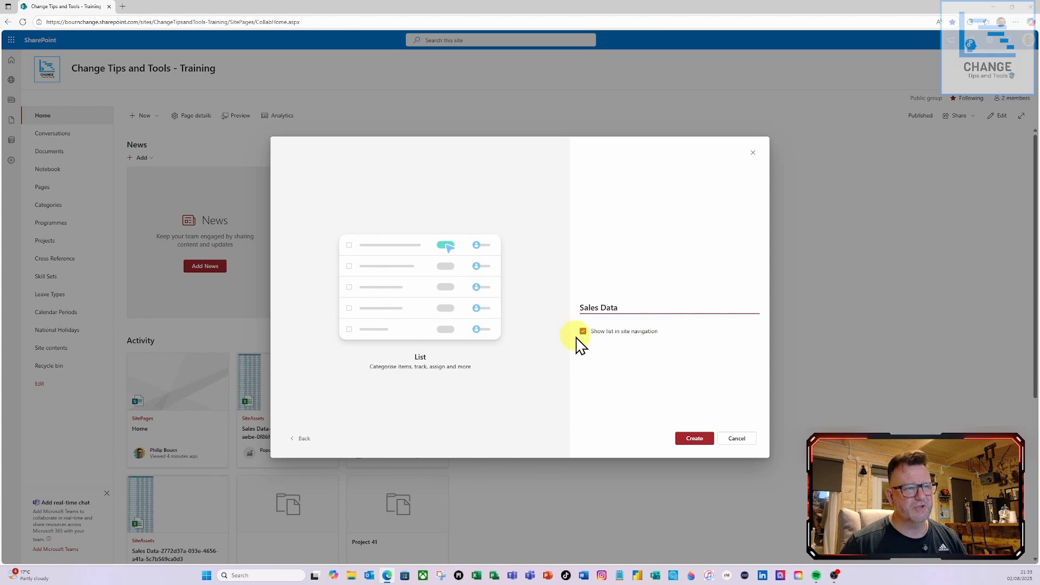
click(695, 440)
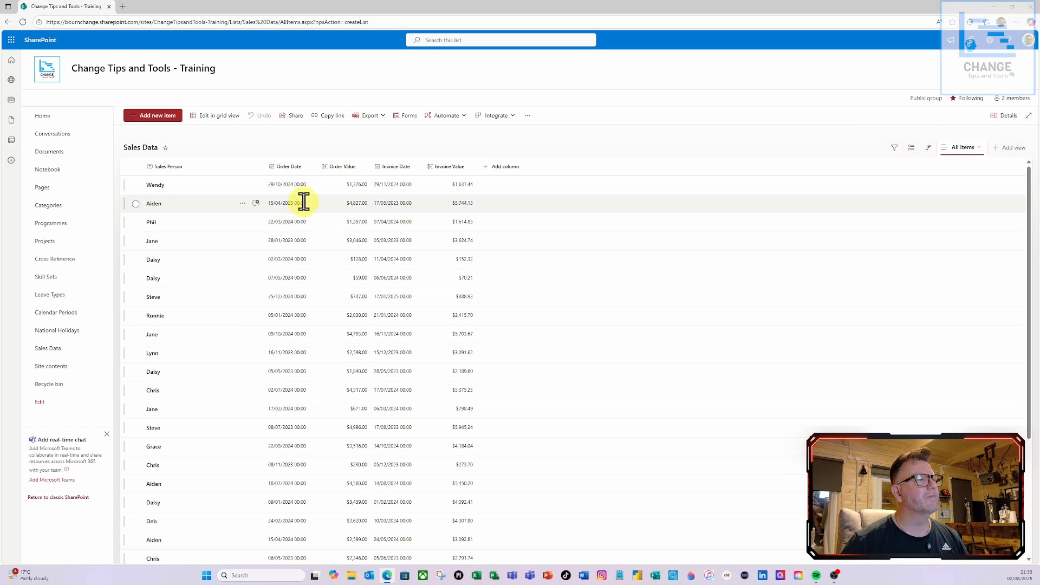
Edit the Order Date column to exclude the time and save the change
click(304, 167)
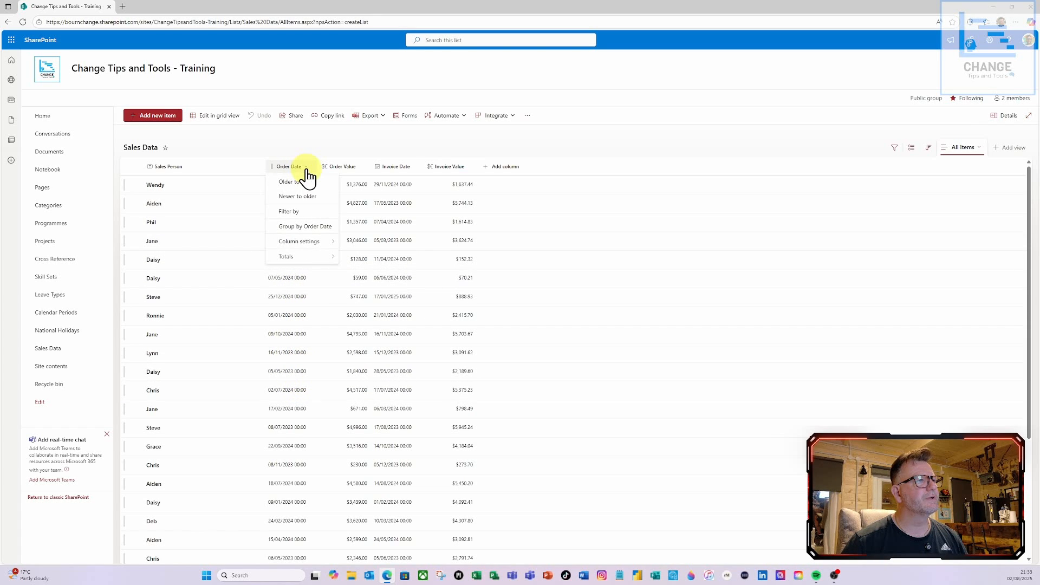
mouse_move(306, 242)
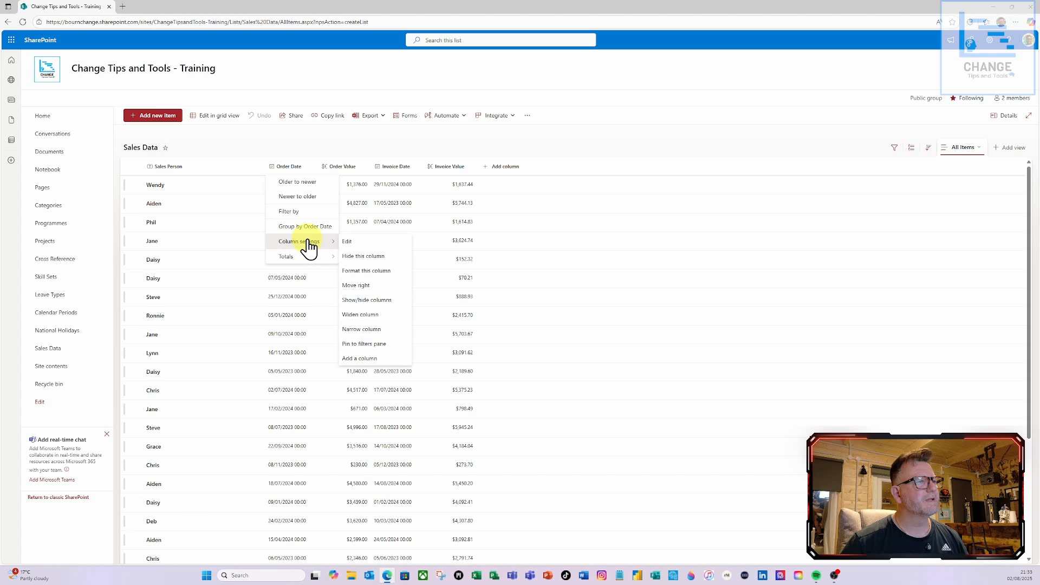
click(359, 242)
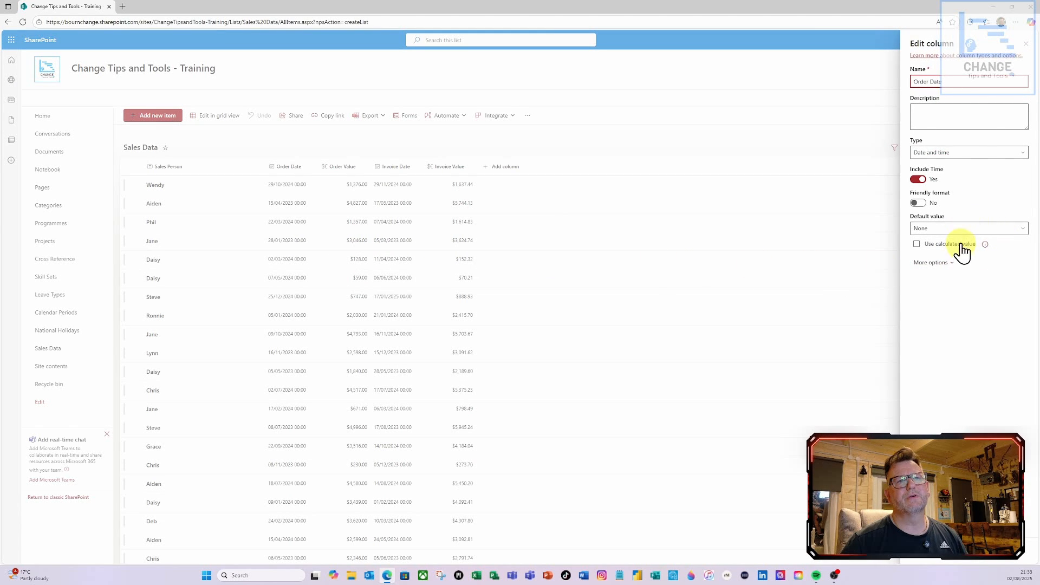
click(916, 183)
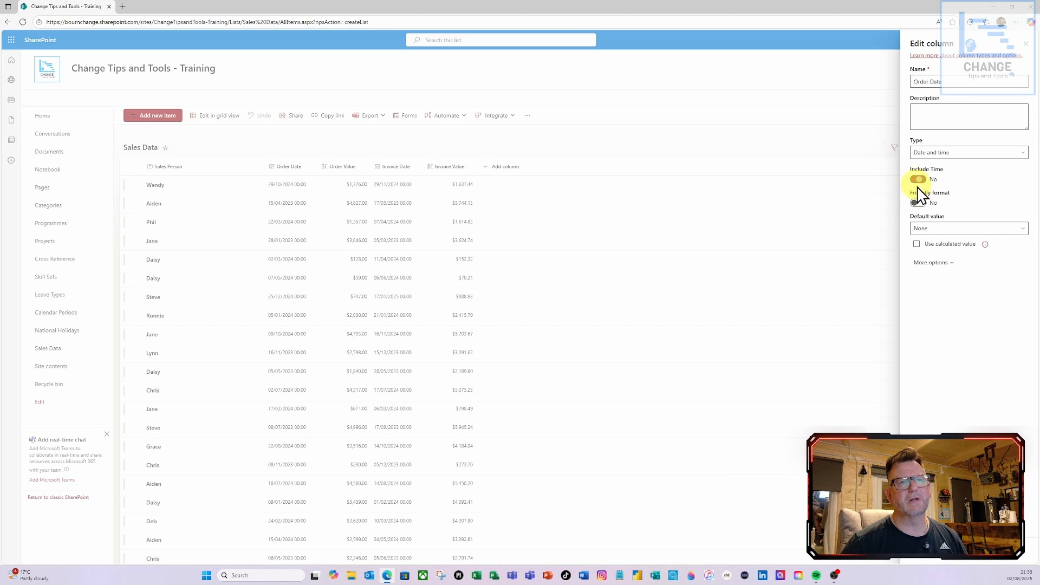
click(933, 562)
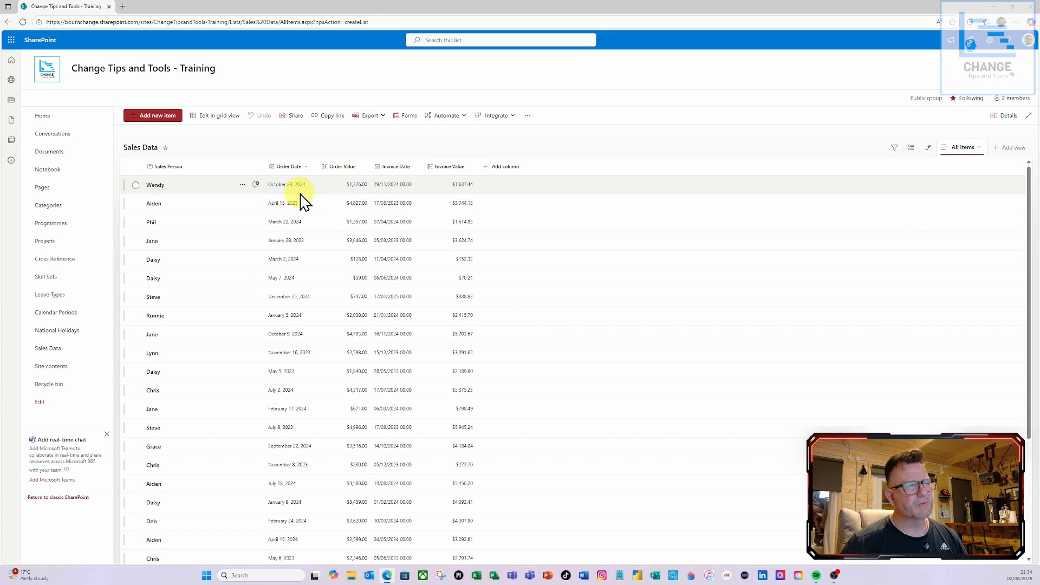
Turn off the friendly format for the Order Date column and save the change
click(306, 168)
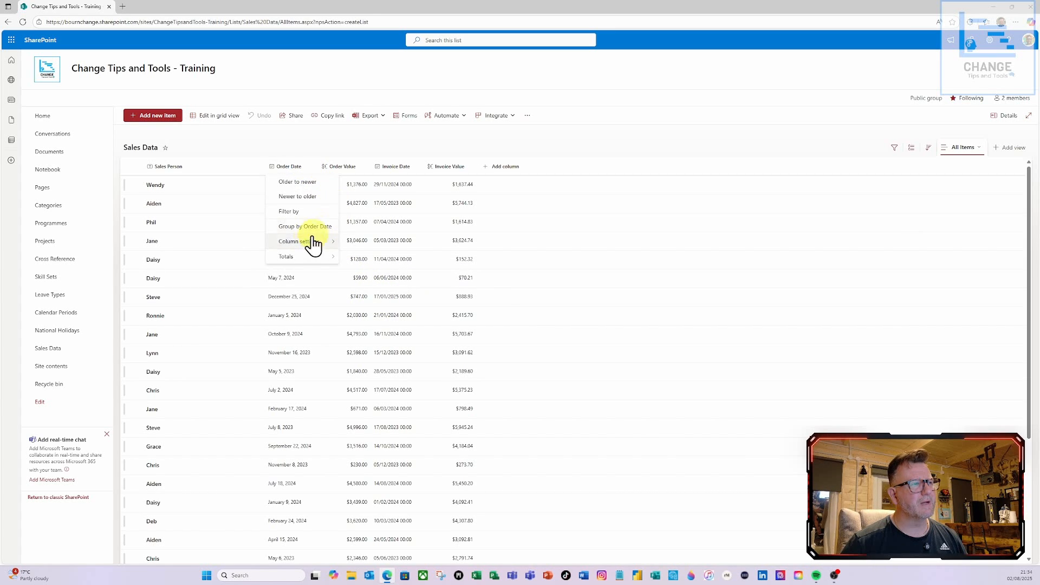
mouse_move(306, 243)
click(352, 244)
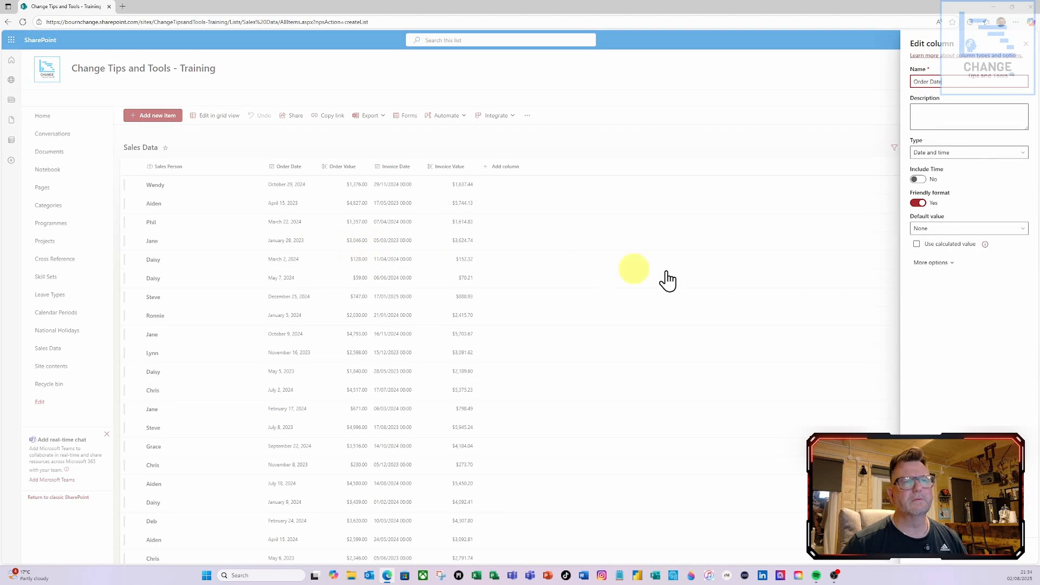
click(917, 203)
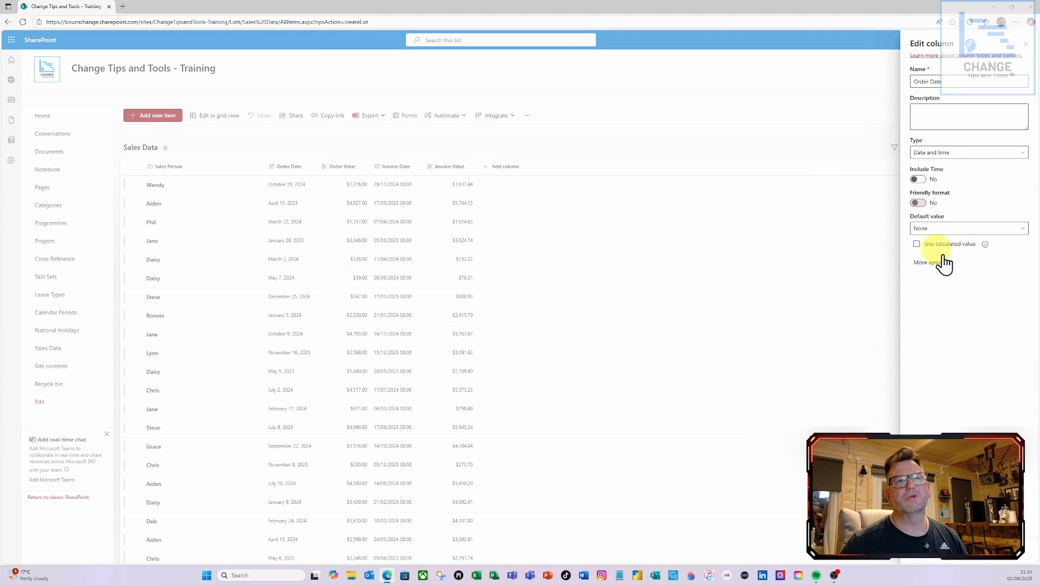
click(935, 564)
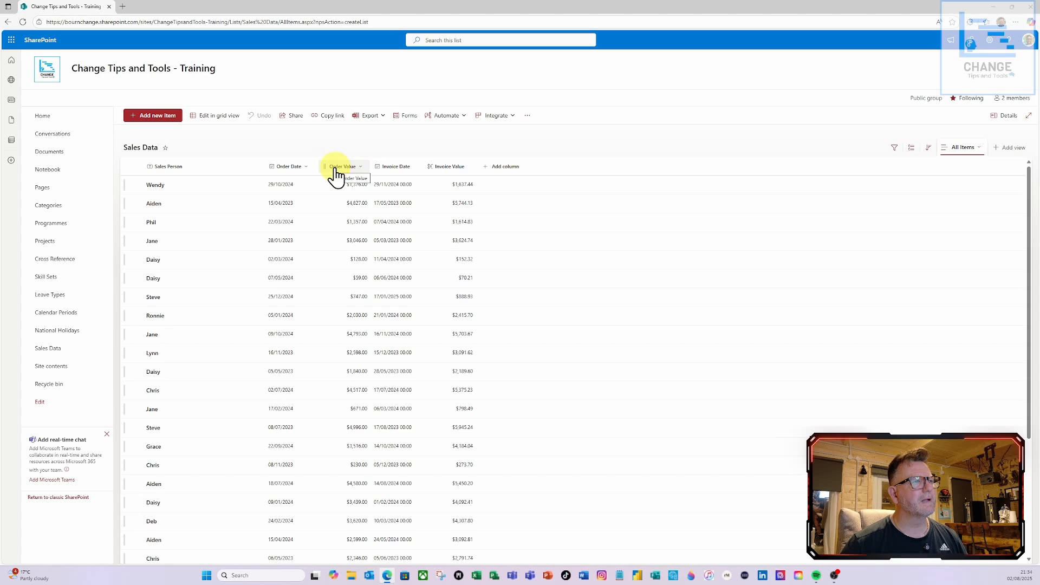
Set the Order Value column's currency format to £123,456.00 (United Kingdom) and save the column
click(358, 168)
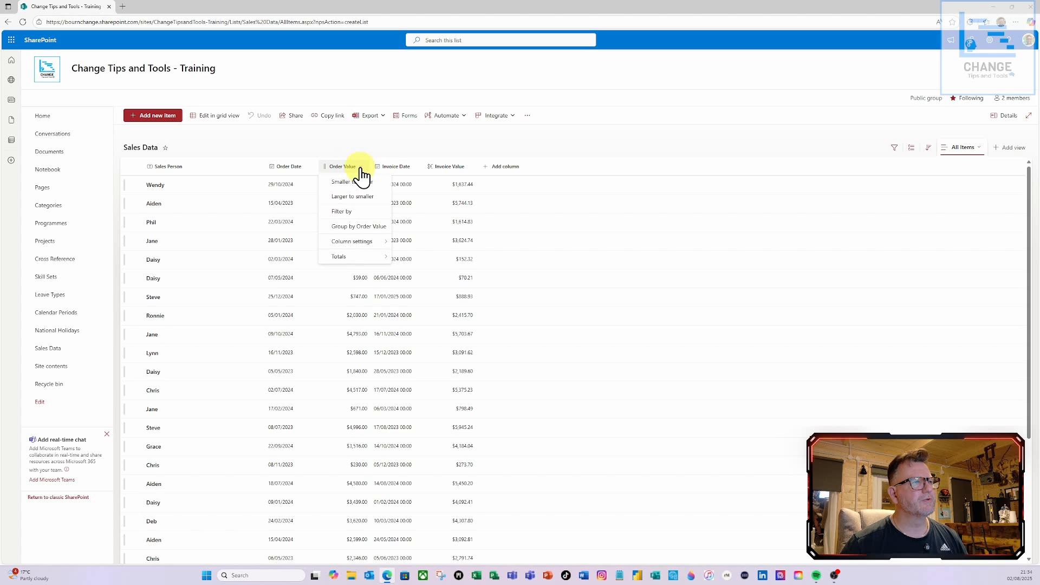
mouse_move(367, 246)
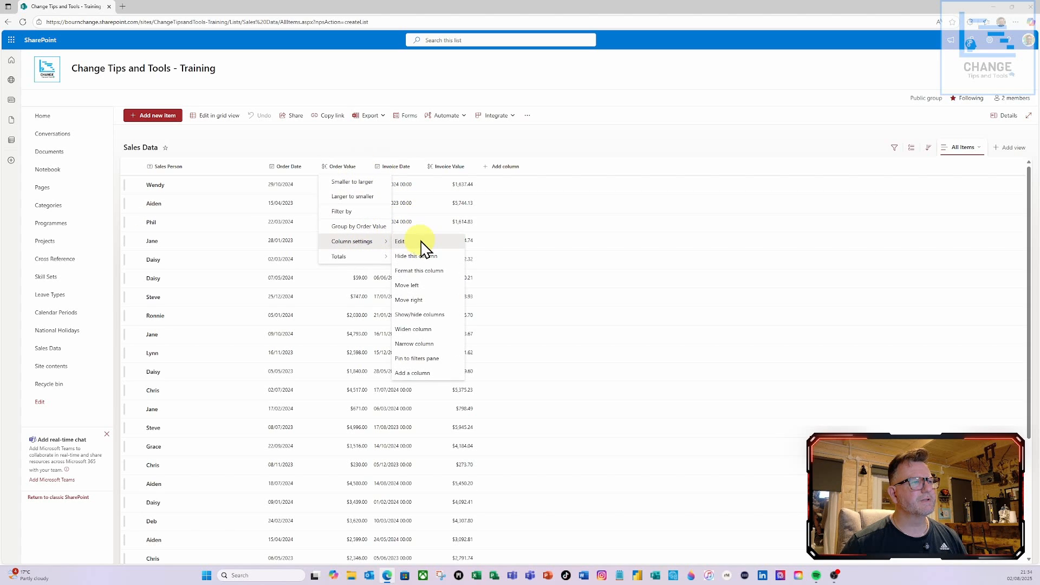
click(422, 244)
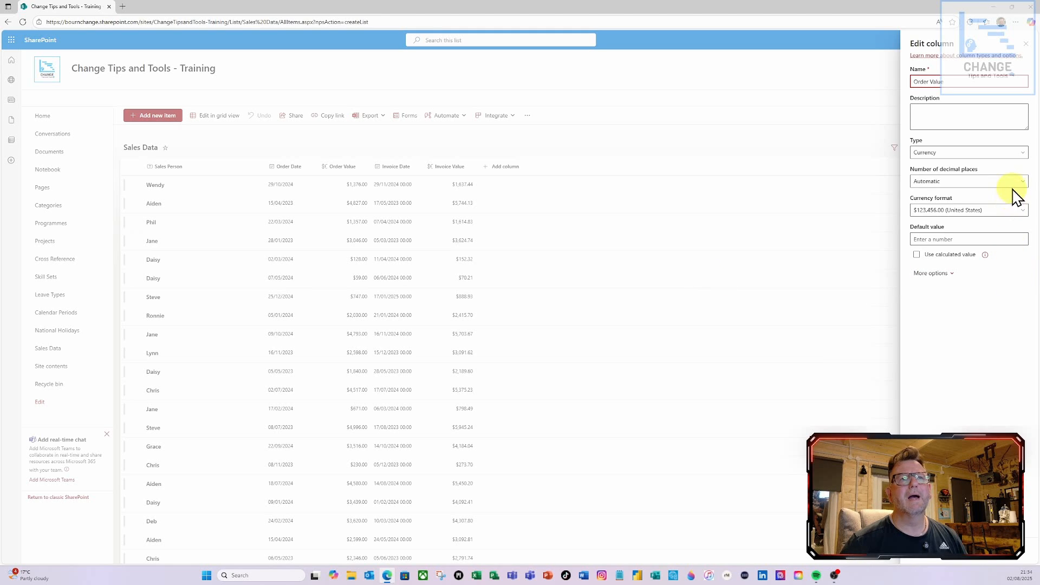
click(1024, 218)
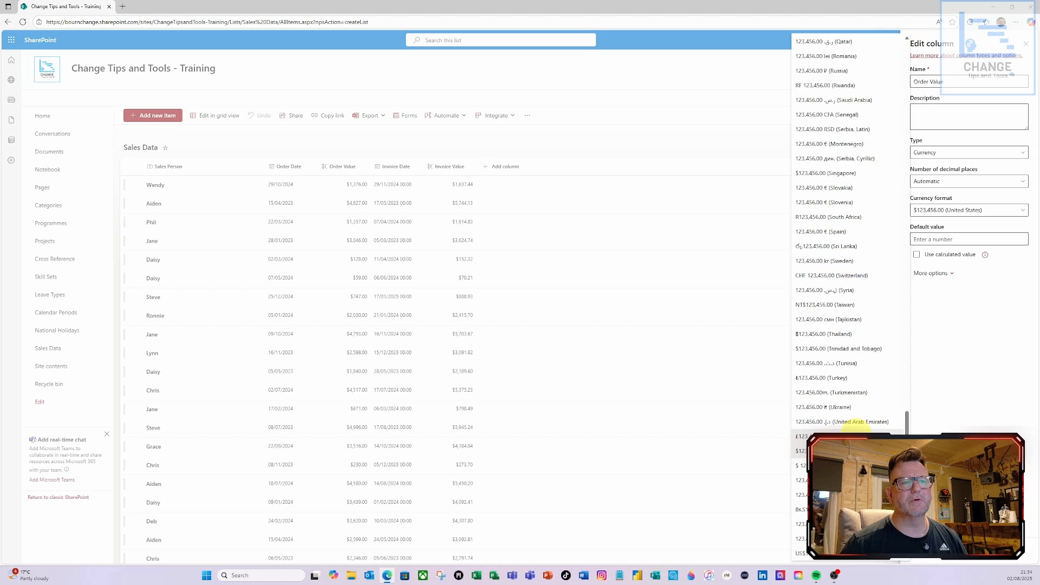
click(853, 435)
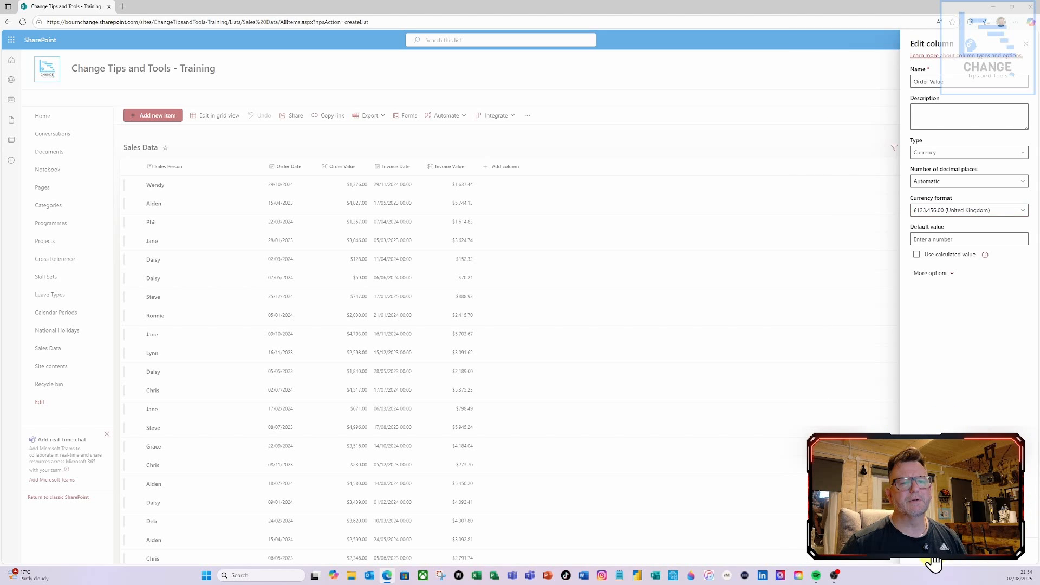
click(934, 563)
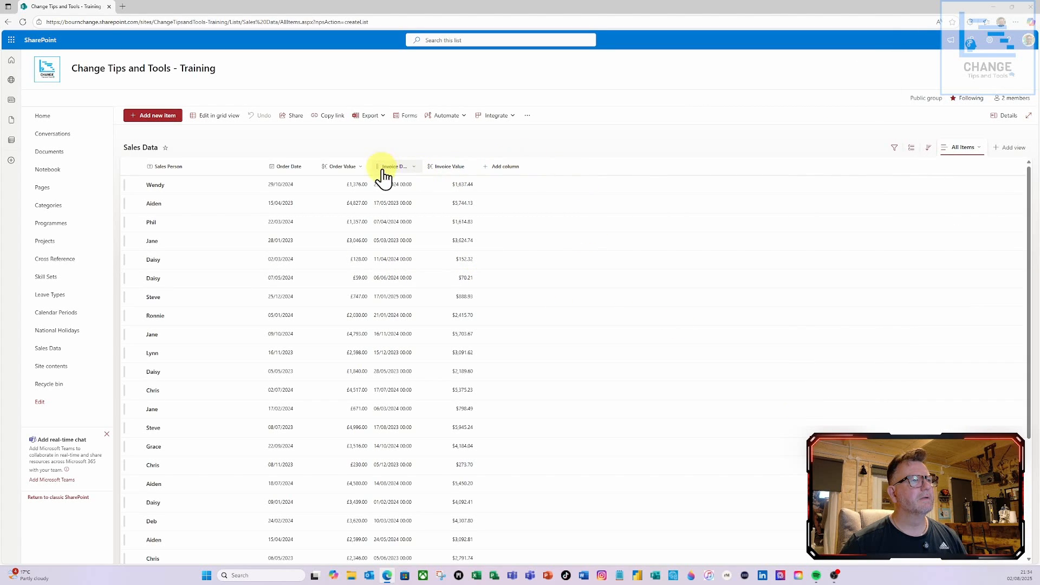
Edit the Invoice Date column so it does not include the time, and save it
click(406, 170)
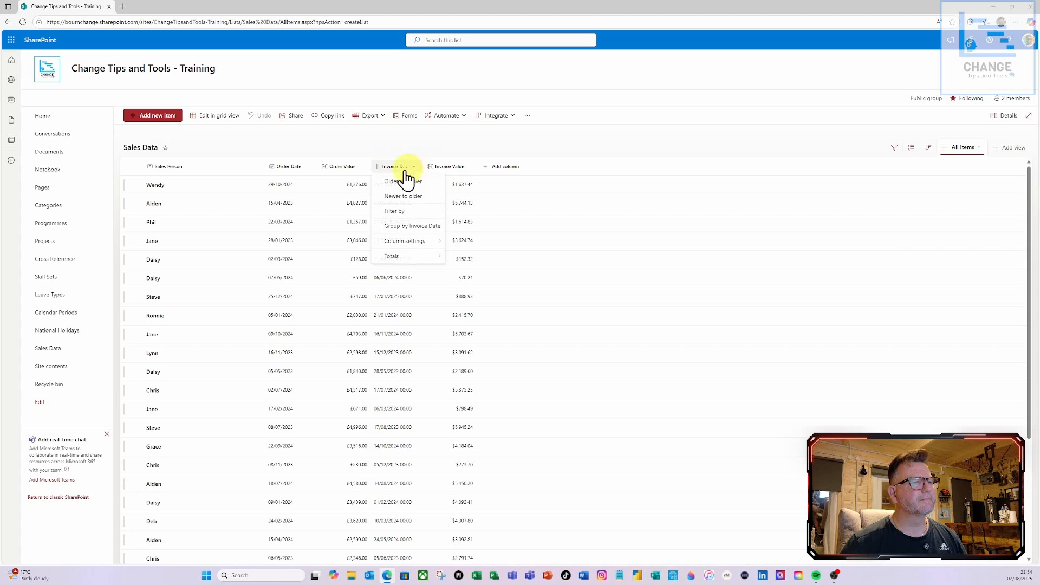
mouse_move(406, 241)
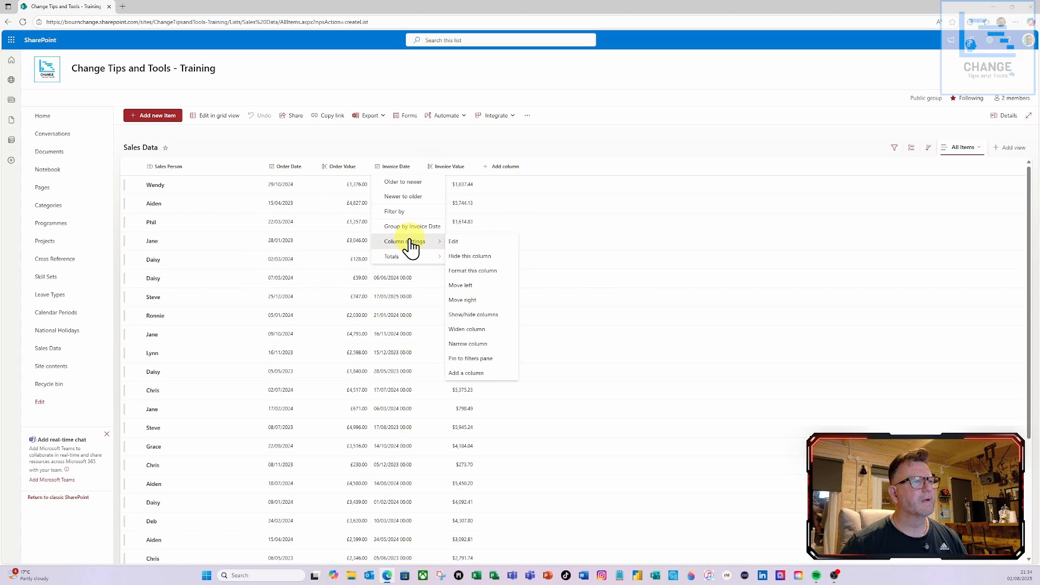
click(464, 248)
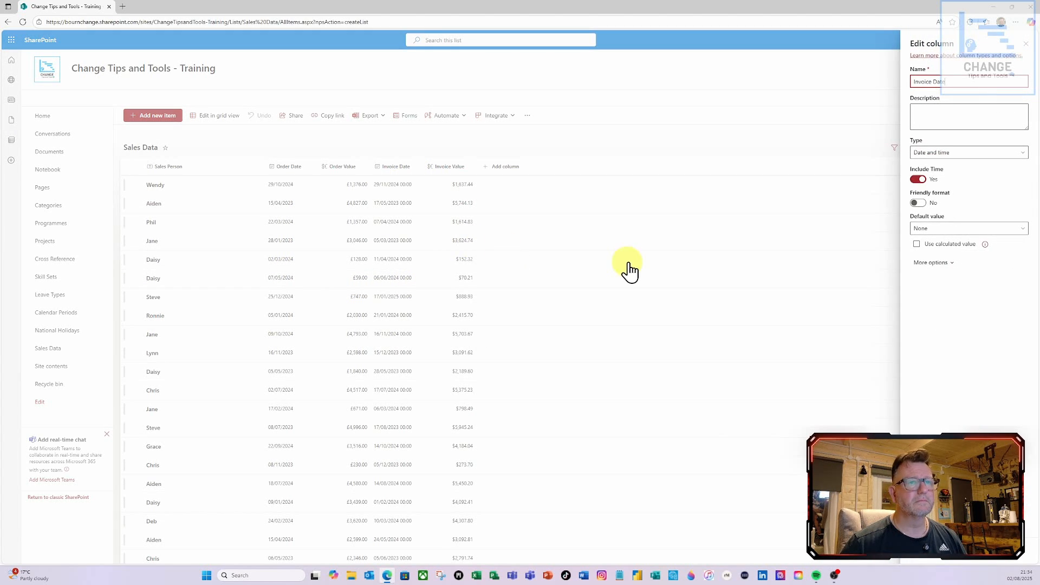
click(918, 179)
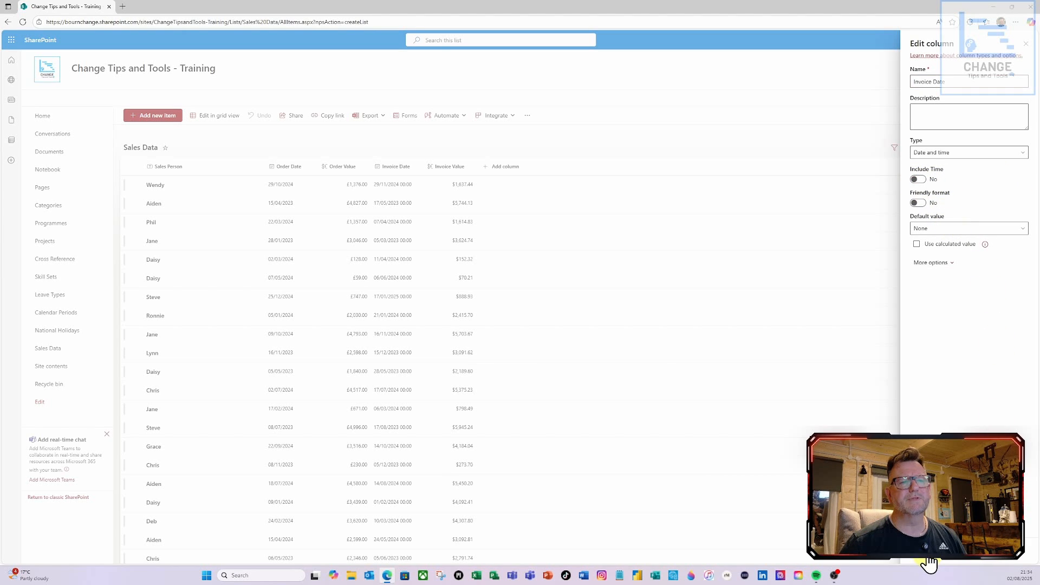
click(928, 563)
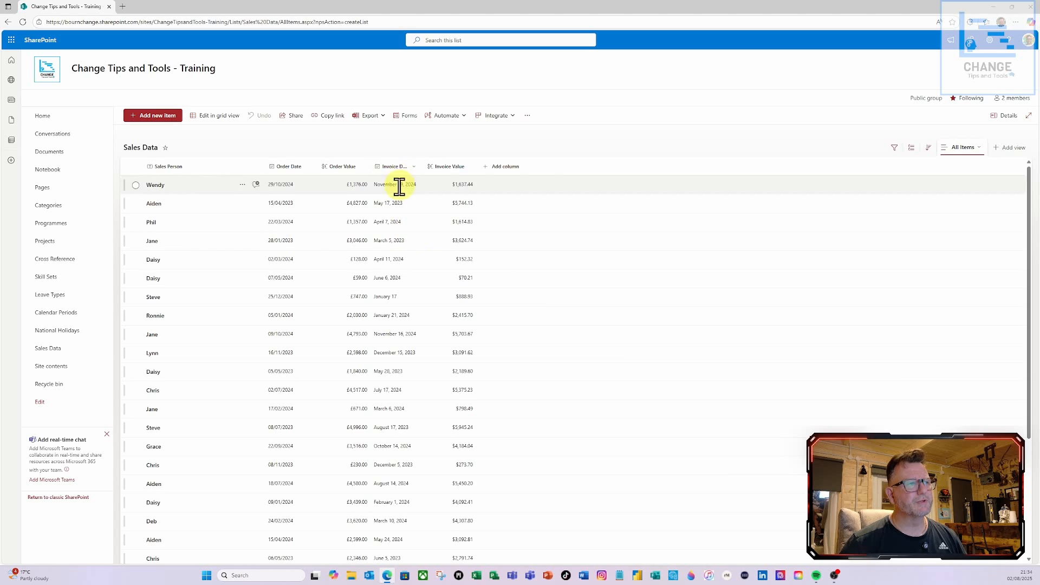
Switch off the friendly format of the Invoice Date column and save
click(417, 173)
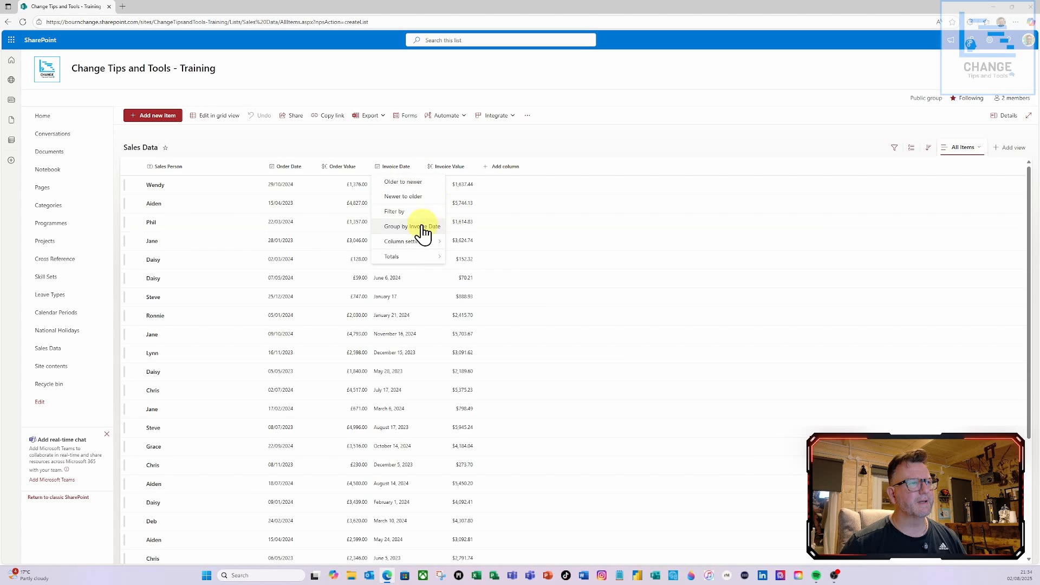
mouse_move(417, 246)
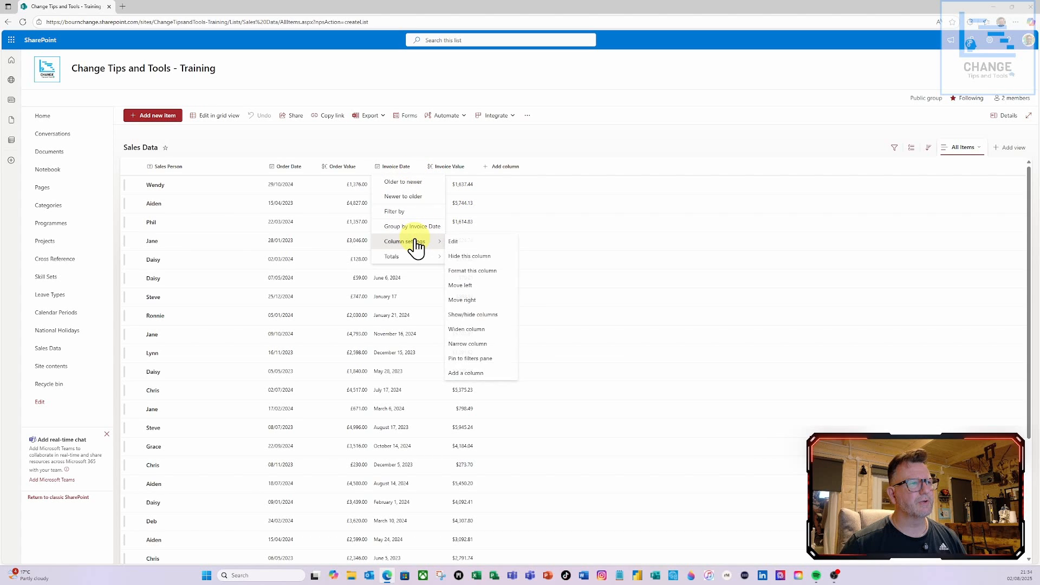
click(458, 242)
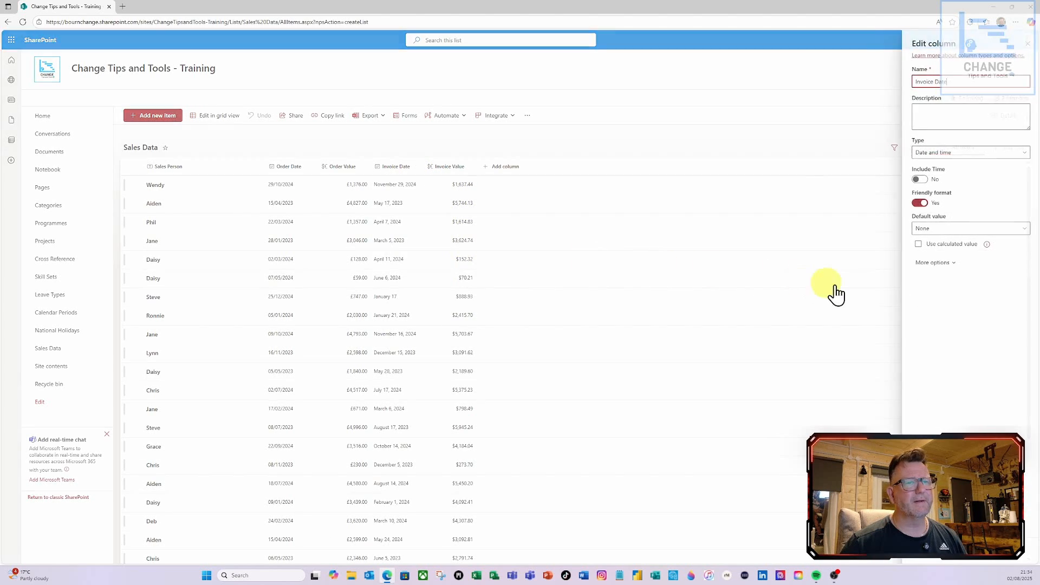
click(918, 204)
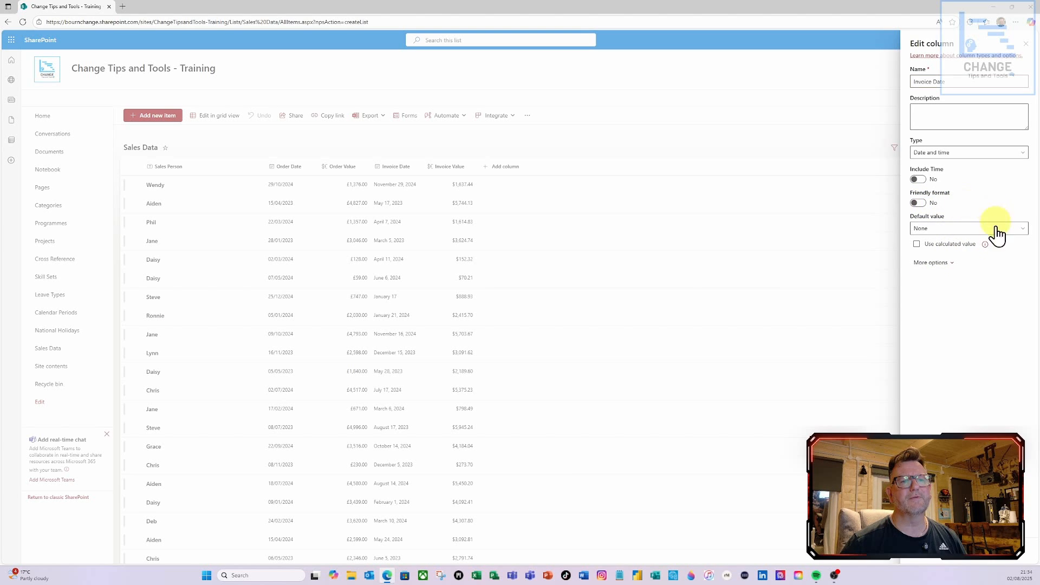
click(929, 562)
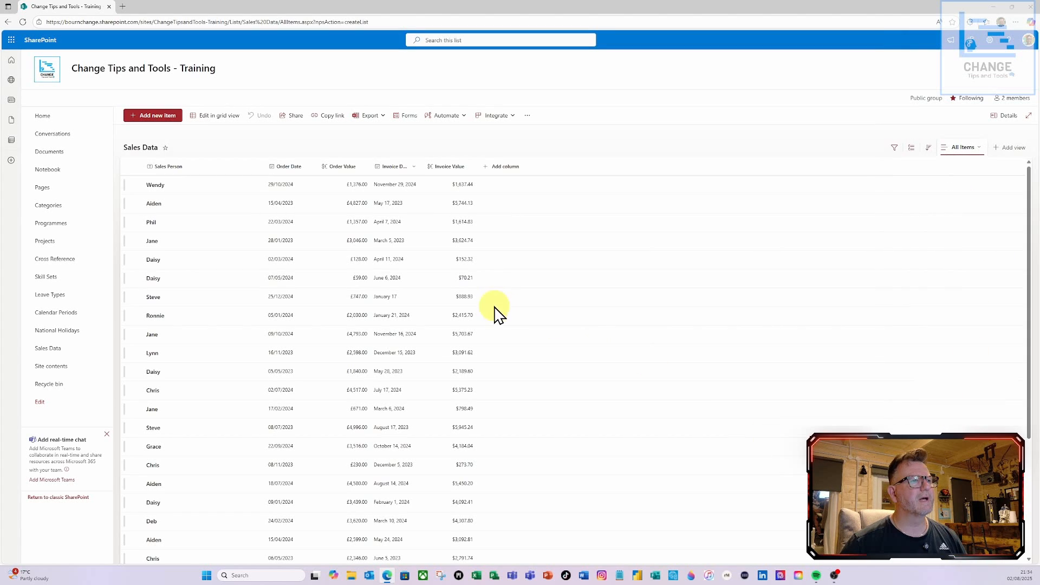
Change the Invoice Value column's currency format to £123,456.00 (United Kingdom) and save it
click(468, 176)
mouse_move(461, 243)
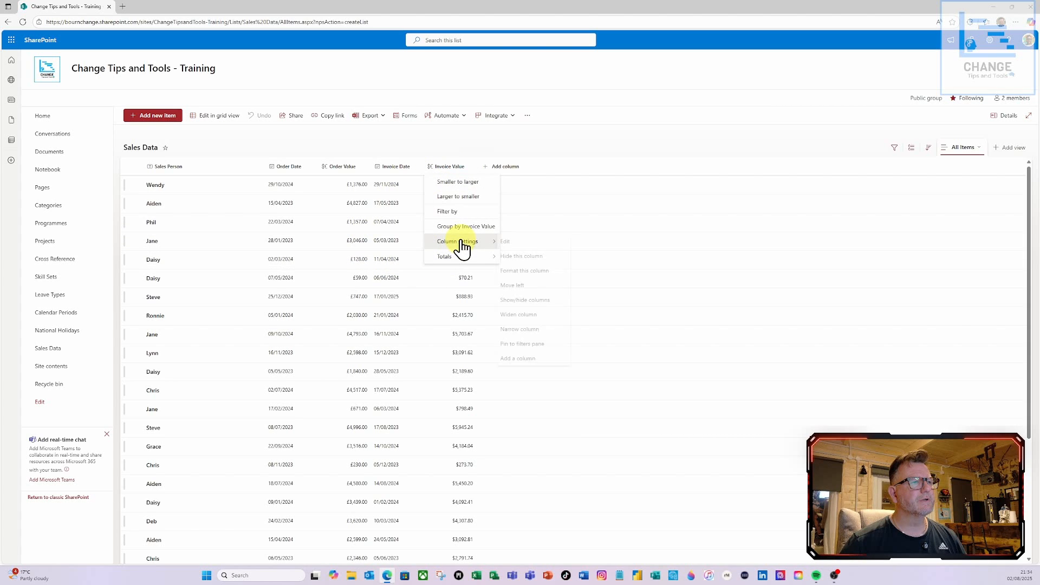
click(508, 242)
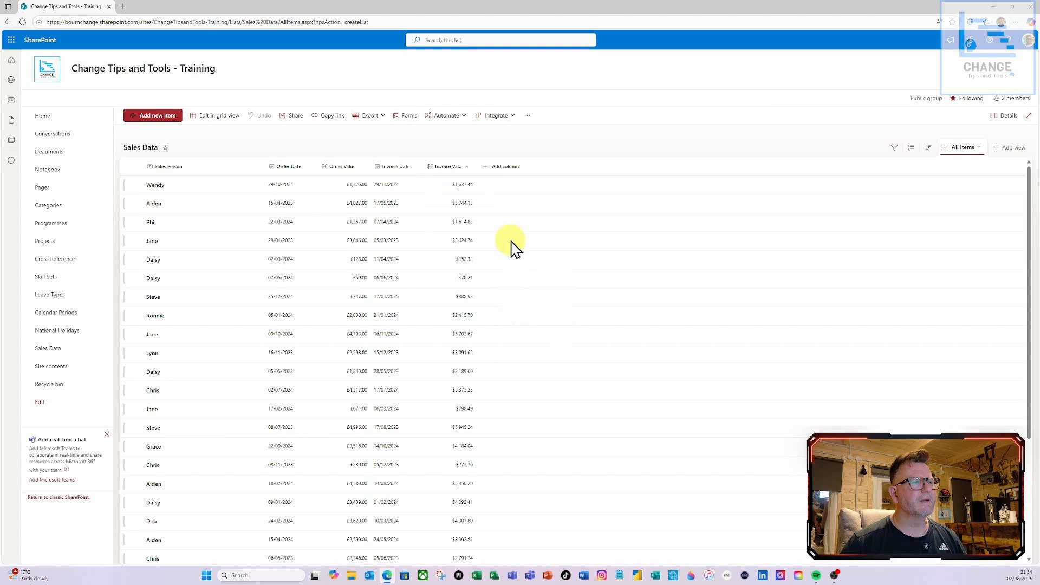
click(1022, 211)
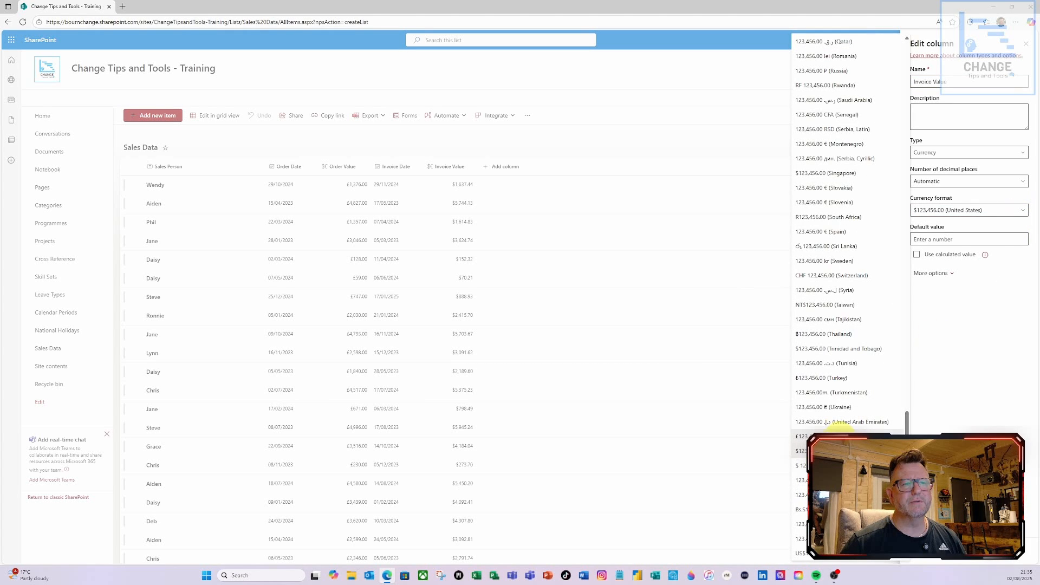
click(839, 433)
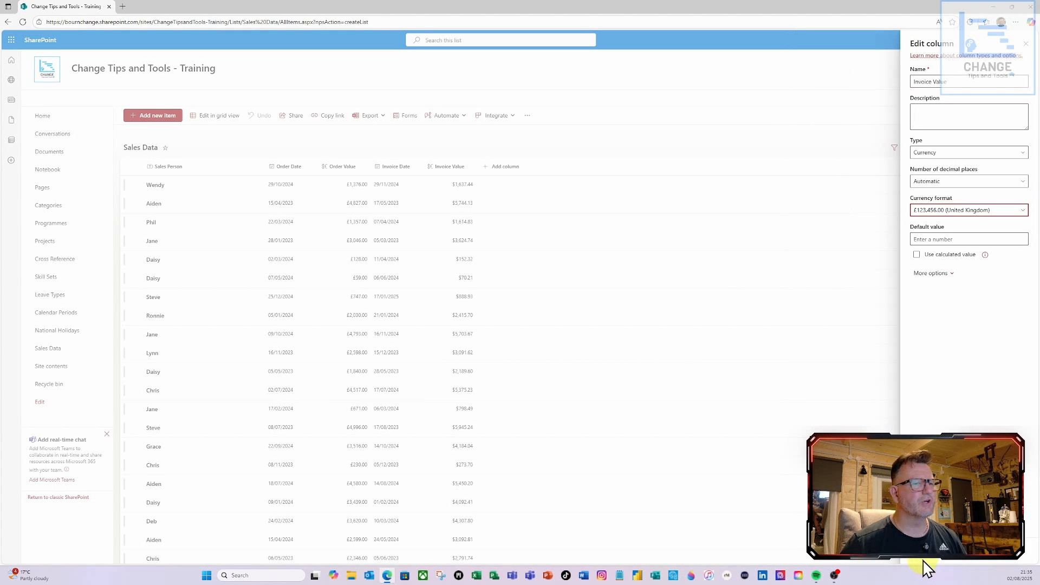
click(928, 559)
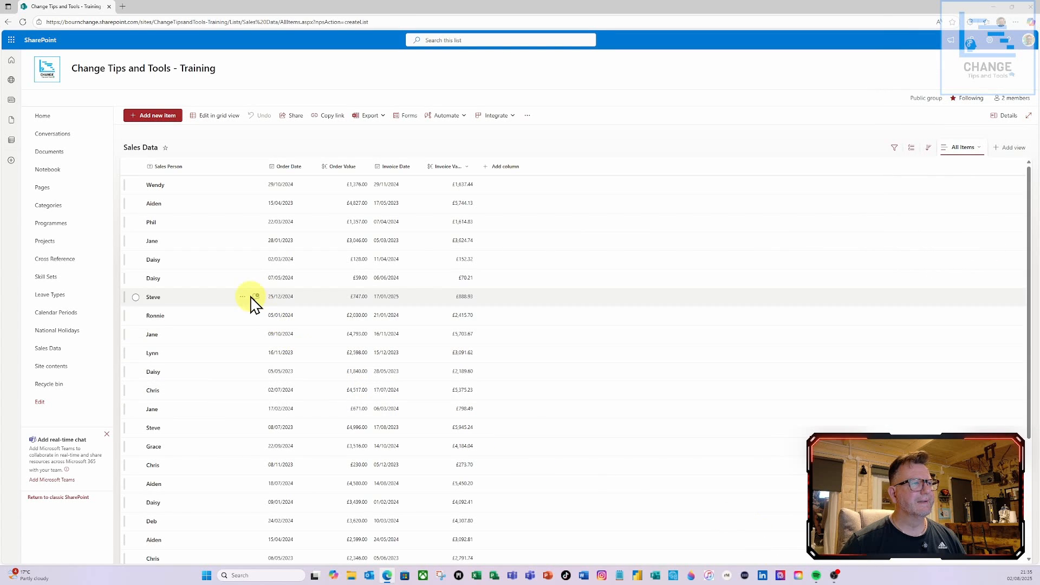